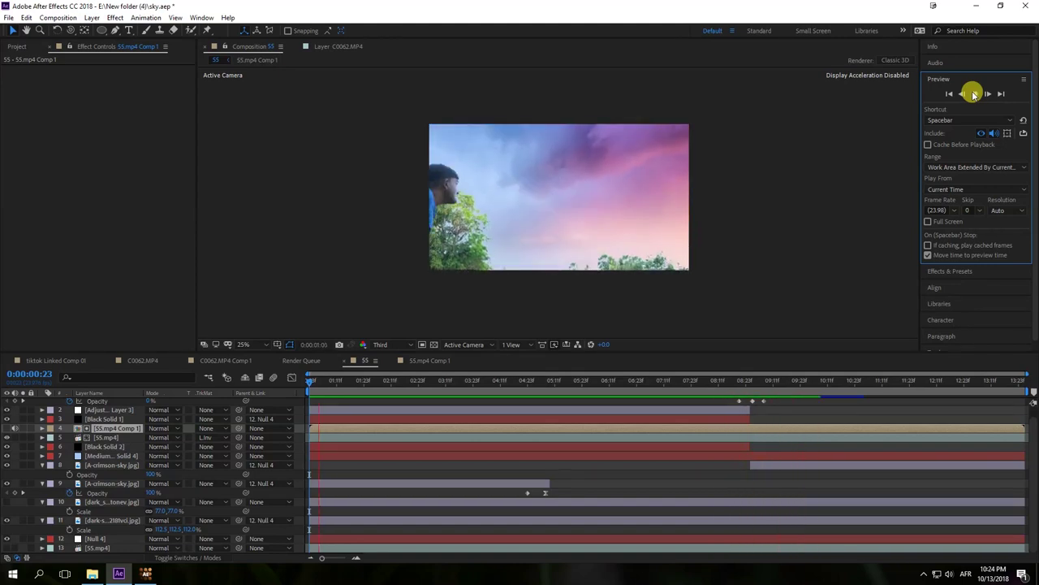
Preview the sky replacement composition from 0:00:00:23, then stop playback.
{"action": "left_click", "coordinate": [975, 94]}
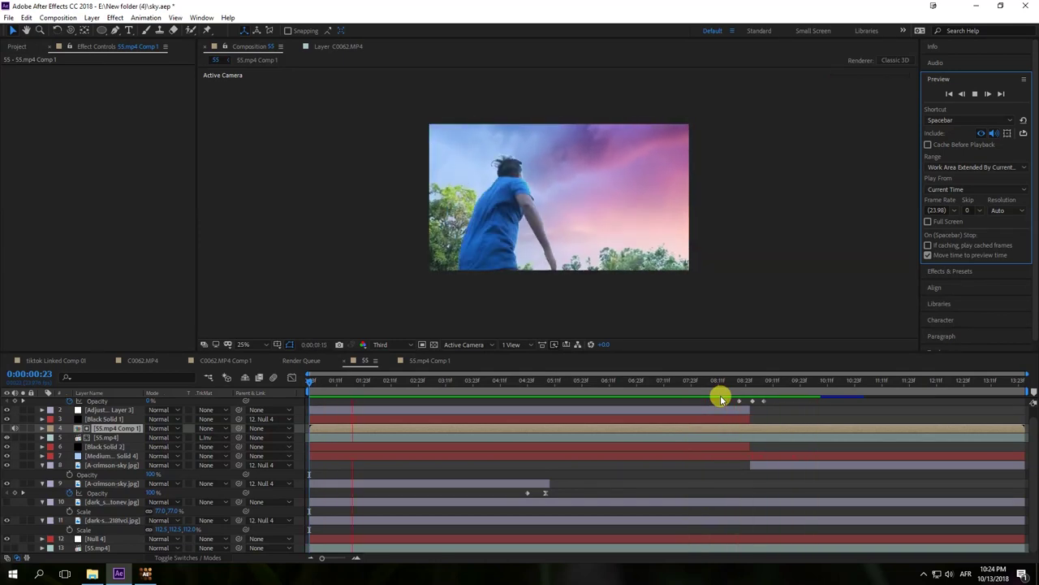
{"action": "key", "text": "space"}
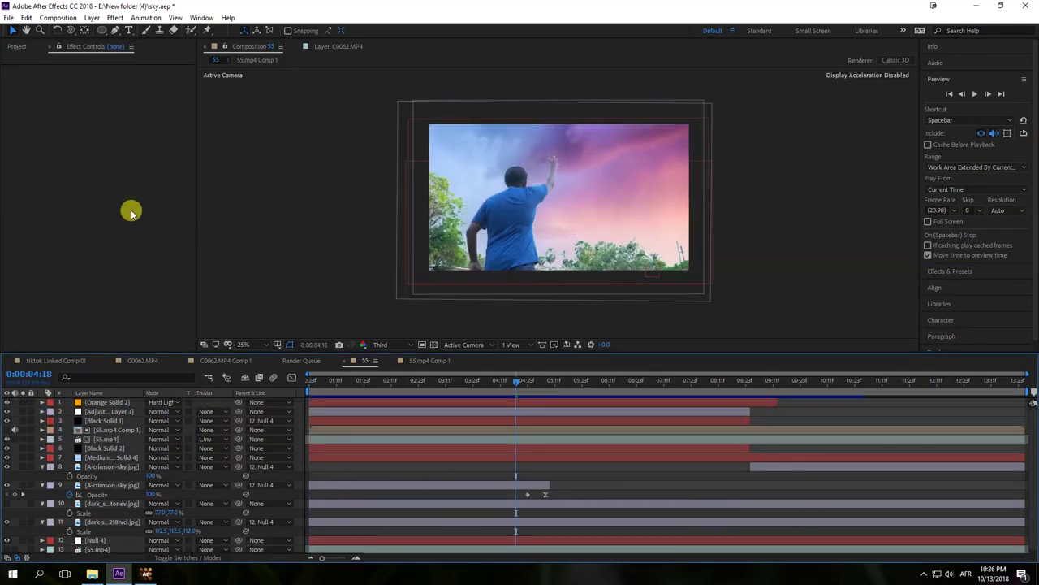
Create an orange 1920 x 1080 px solid and apply the Optical Flares effect to it.
{"action": "left_click", "coordinate": [92, 17]}
{"action": "mouse_move", "coordinate": [110, 30]}
{"action": "left_click", "coordinate": [278, 42]}
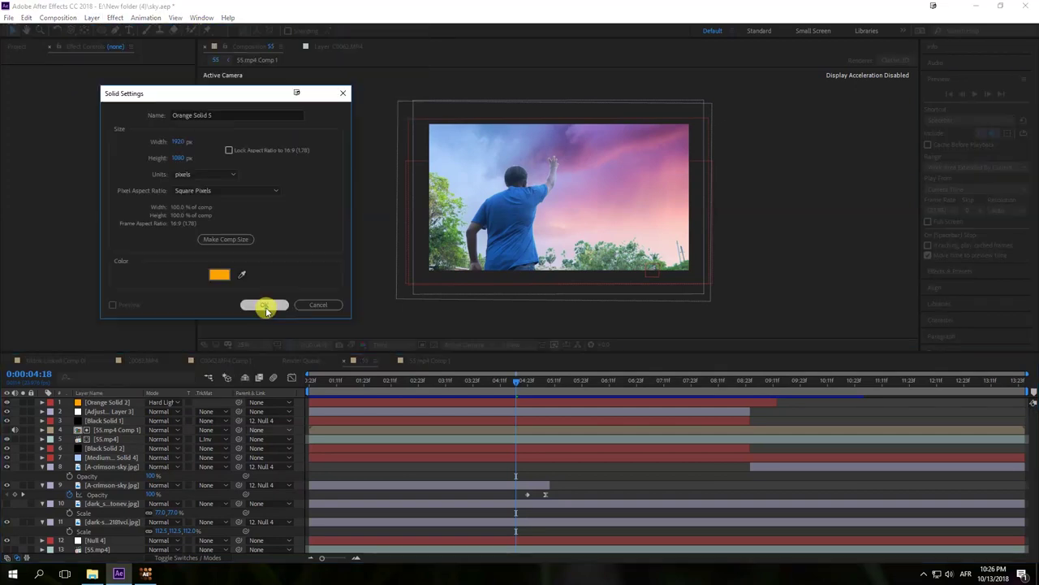
{"action": "left_click", "coordinate": [267, 303]}
{"action": "left_click", "coordinate": [114, 17]}
{"action": "mouse_move", "coordinate": [162, 498]}
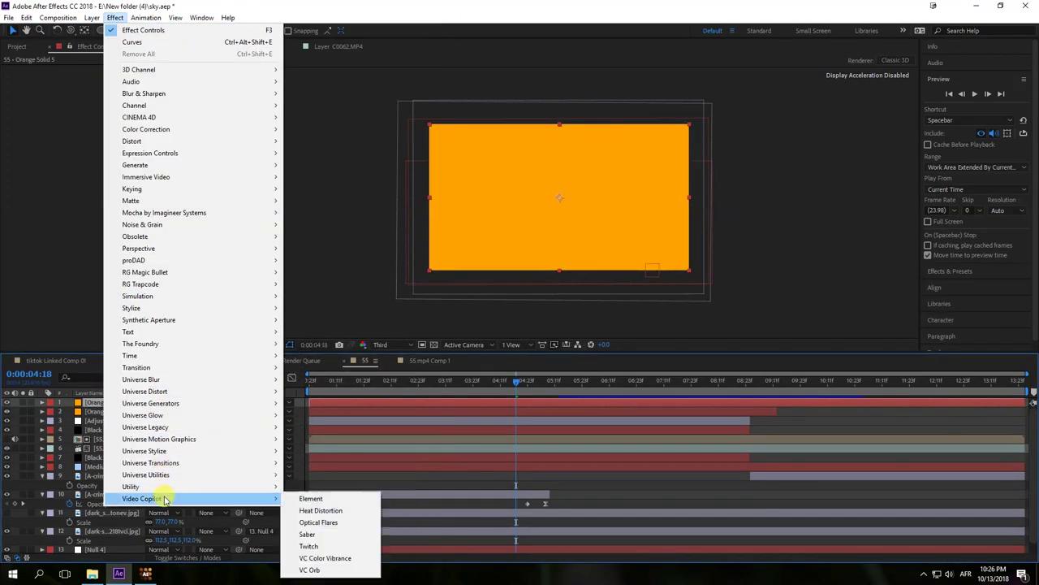
{"action": "left_click", "coordinate": [324, 524]}
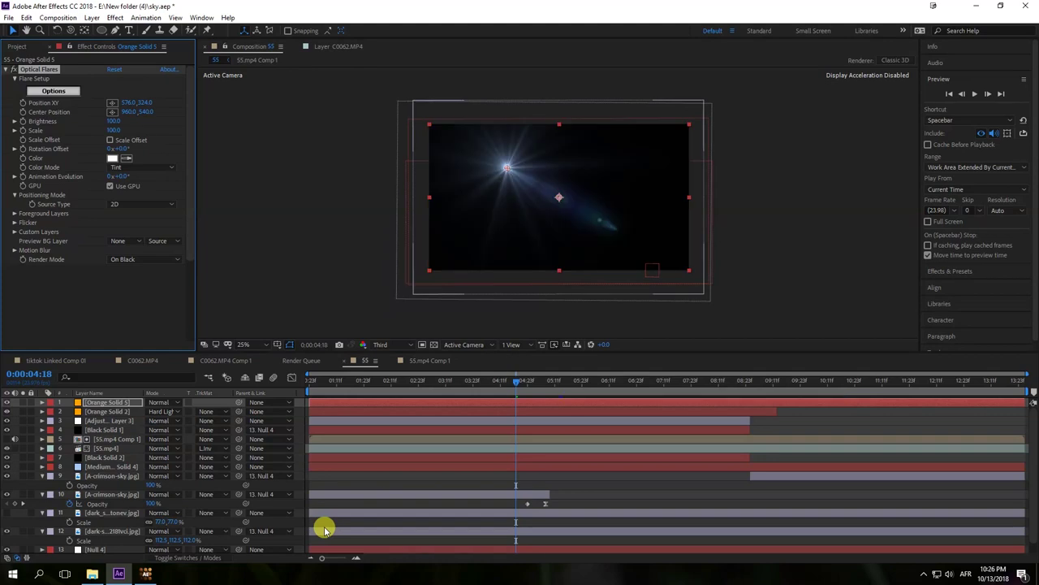
Open the Optical Flares options and browse the Natural Flares presets.
{"action": "left_click", "coordinate": [52, 91]}
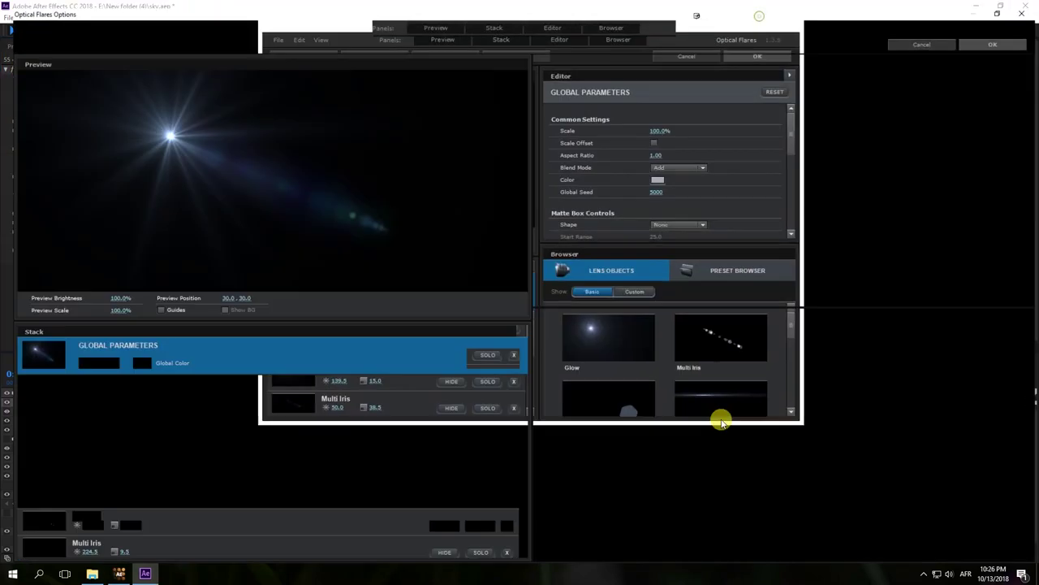
{"action": "left_click", "coordinate": [829, 340]}
{"action": "double_click", "coordinate": [836, 515]}
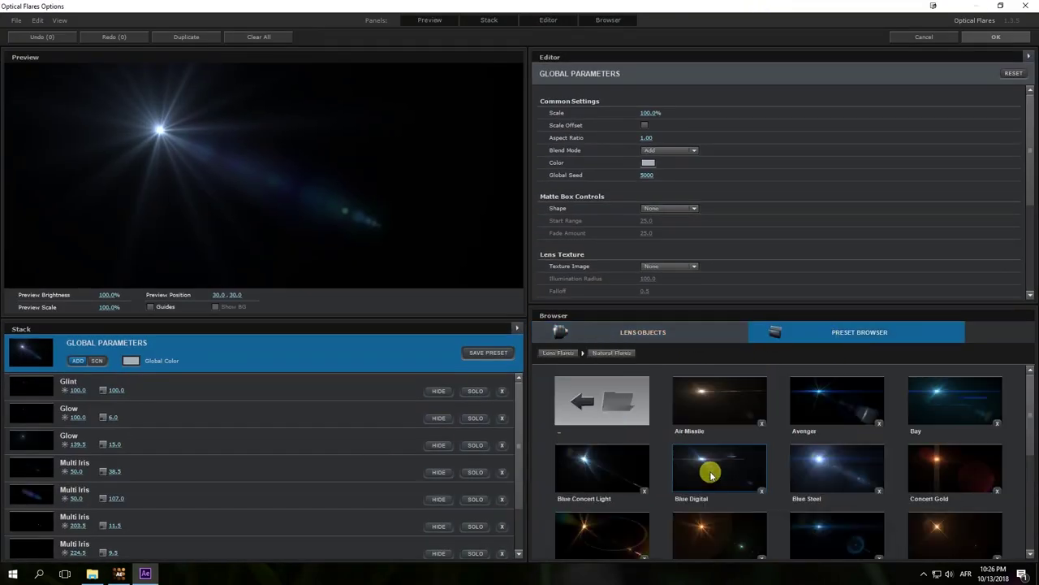
{"action": "scroll", "coordinate": [965, 480], "scroll_direction": "down", "scroll_amount": 5}
{"action": "left_click", "coordinate": [602, 522]}
{"action": "scroll", "coordinate": [847, 473], "scroll_direction": "up", "scroll_amount": 5}
{"action": "left_click", "coordinate": [602, 399]}
{"action": "left_click", "coordinate": [703, 408]}
{"action": "left_click", "coordinate": [581, 391]}
{"action": "left_click", "coordinate": [836, 401]}
Load the Golden Sun preset from the Motion Graphics flares and accept the flare setup.
{"action": "left_click", "coordinate": [565, 352]}
{"action": "left_click", "coordinate": [606, 471]}
{"action": "scroll", "coordinate": [608, 473], "scroll_direction": "down", "scroll_amount": 1}
{"action": "left_click", "coordinate": [602, 461]}
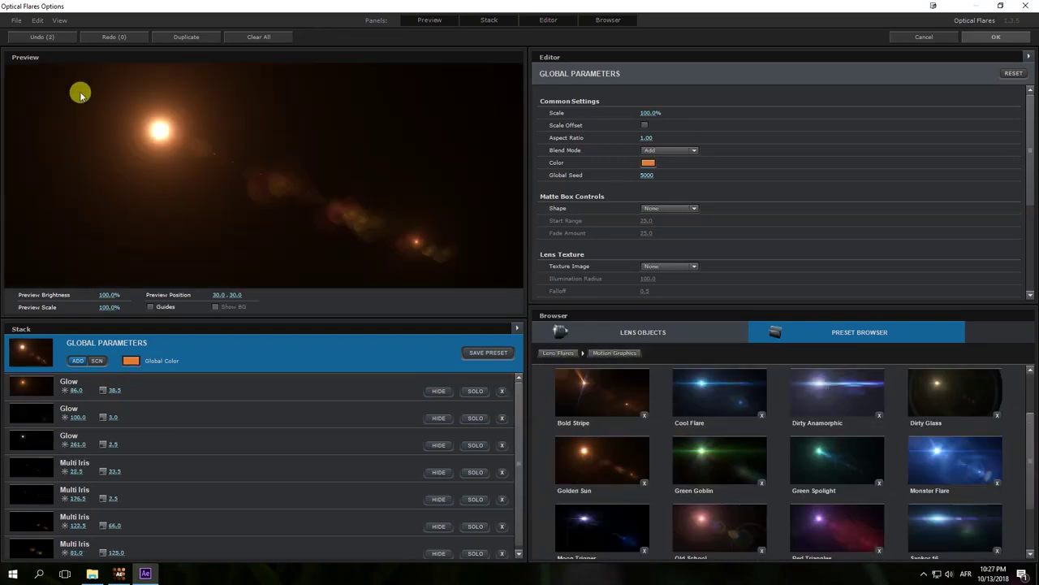
{"action": "left_click_drag", "start_coordinate": [81, 94], "coordinate": [351, 101]}
{"action": "left_click", "coordinate": [996, 38]}
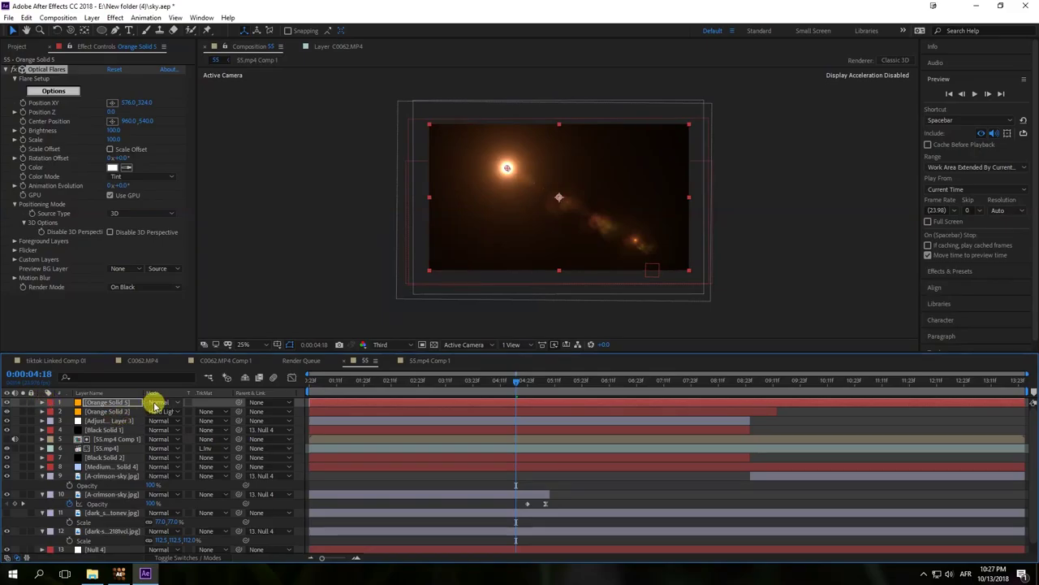
Set the flare solid's blend mode to Screen and the flare's scale to 210.
{"action": "left_click", "coordinate": [155, 405]}
{"action": "left_click", "coordinate": [201, 227]}
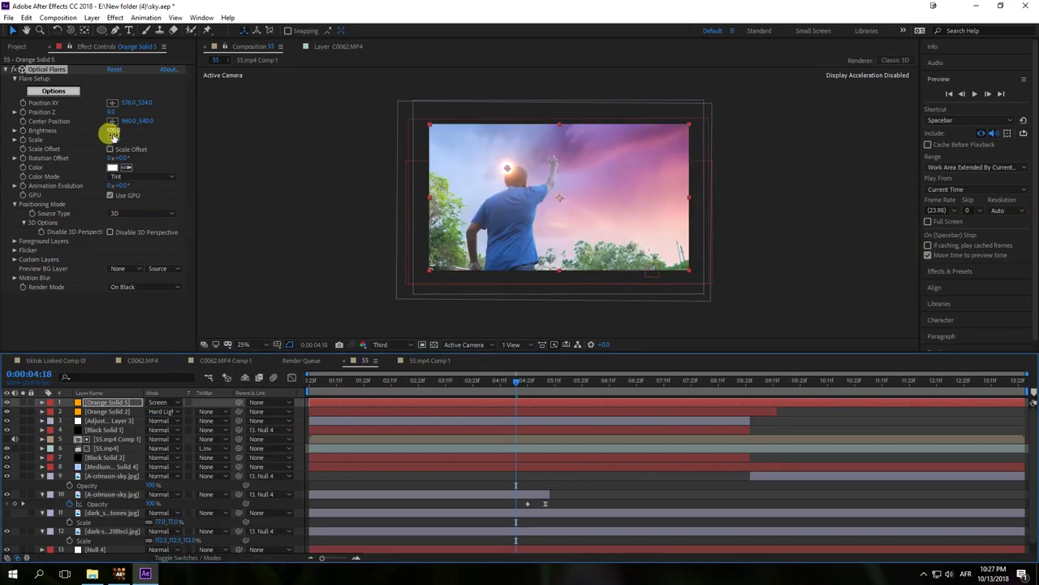
{"action": "left_click_drag", "start_coordinate": [111, 130], "coordinate": [118, 140]}
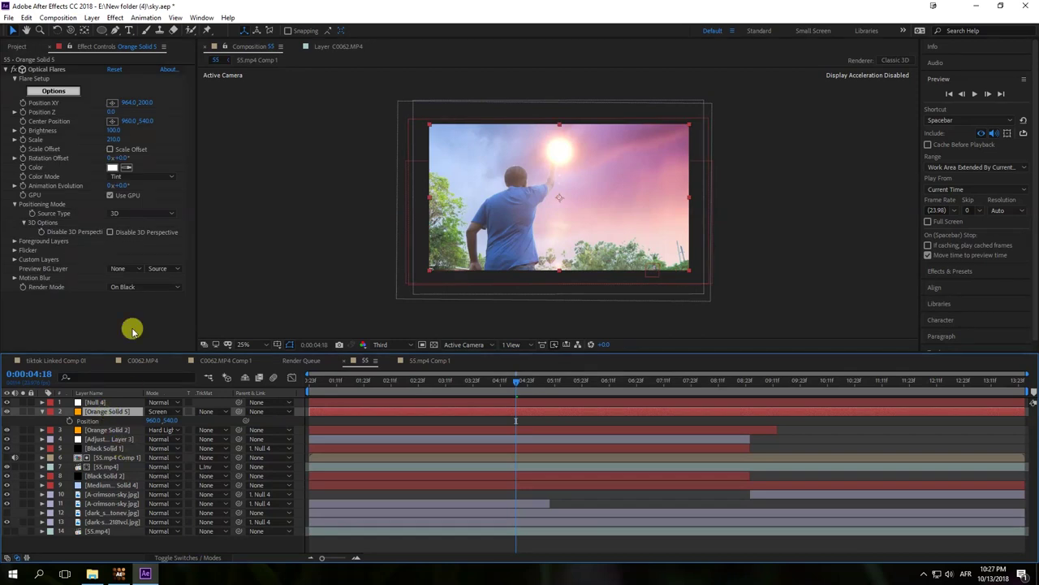
Add an expression to the flare's Position XY that takes its value from Null 4's position.
{"action": "left_click", "coordinate": [24, 103], "text": "alt"}
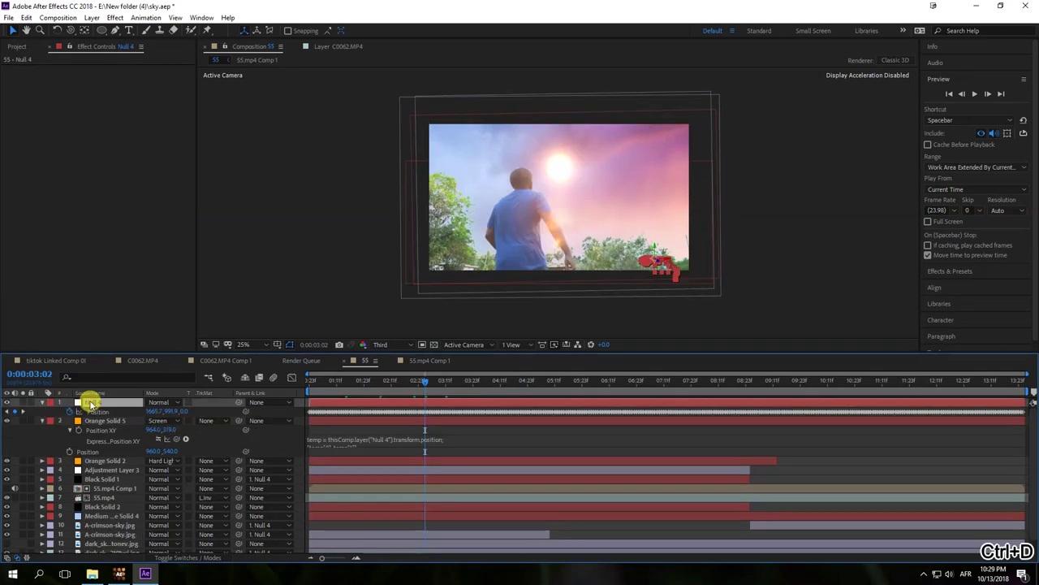
Duplicate Null 4 and move the copy's whole keyframed position path up beside the sun, to about 1001.7, 403.9.
{"action": "key", "text": "ctrl+d"}
{"action": "key", "text": "ctrl+z"}
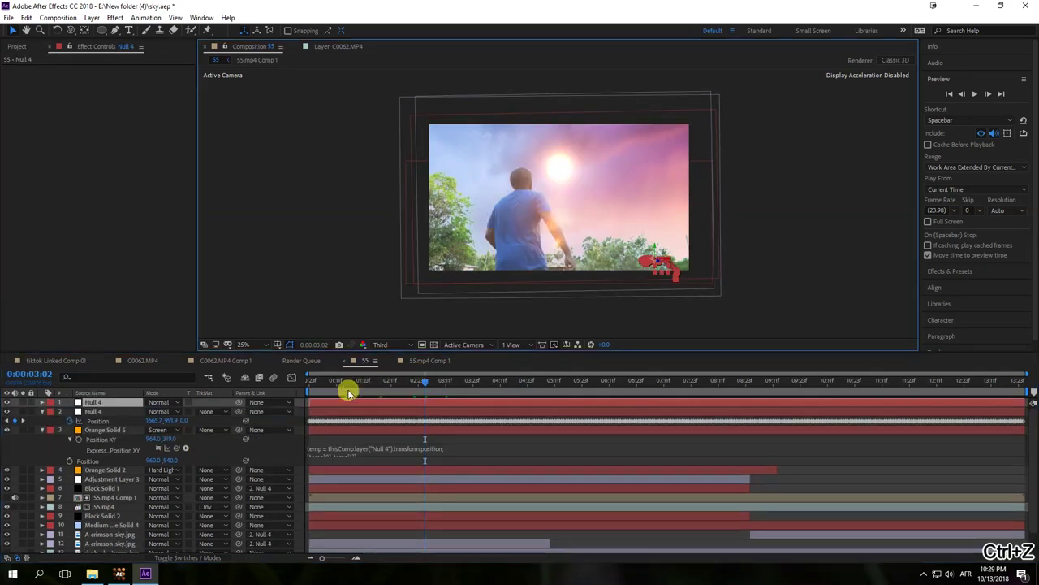
{"action": "key", "text": "p"}
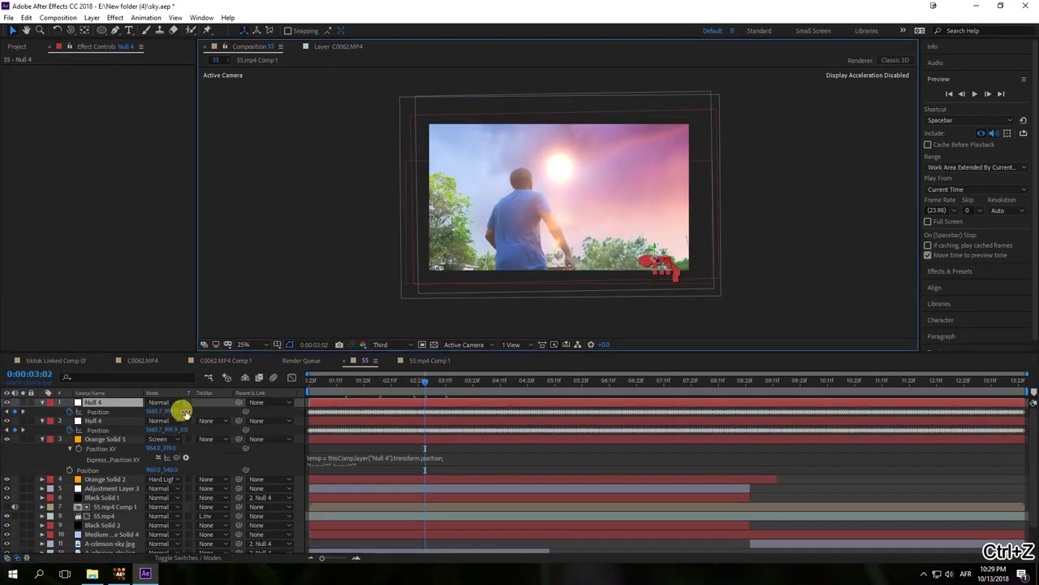
{"action": "left_click", "coordinate": [96, 413]}
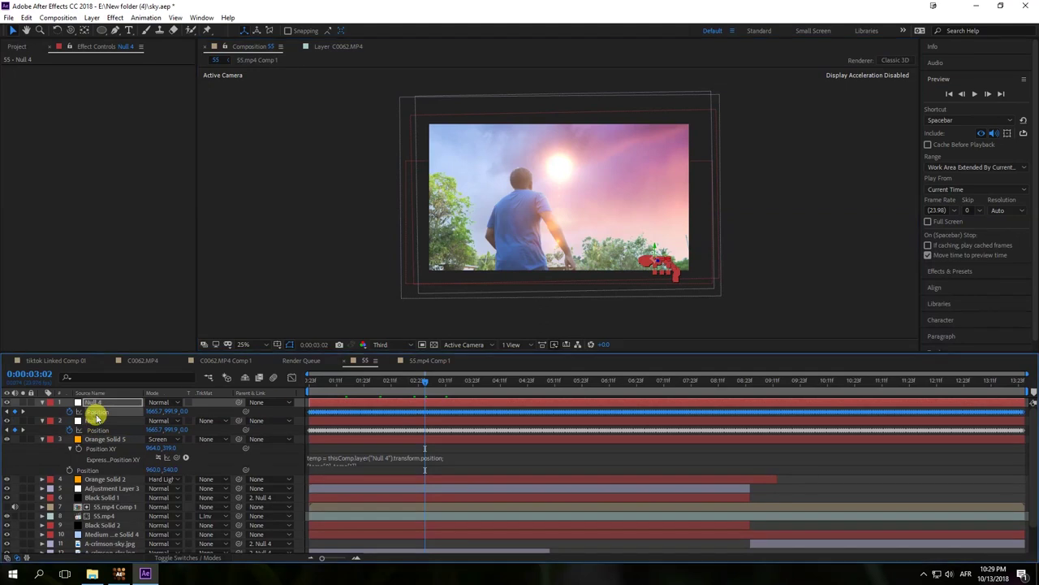
{"action": "left_click", "coordinate": [663, 270]}
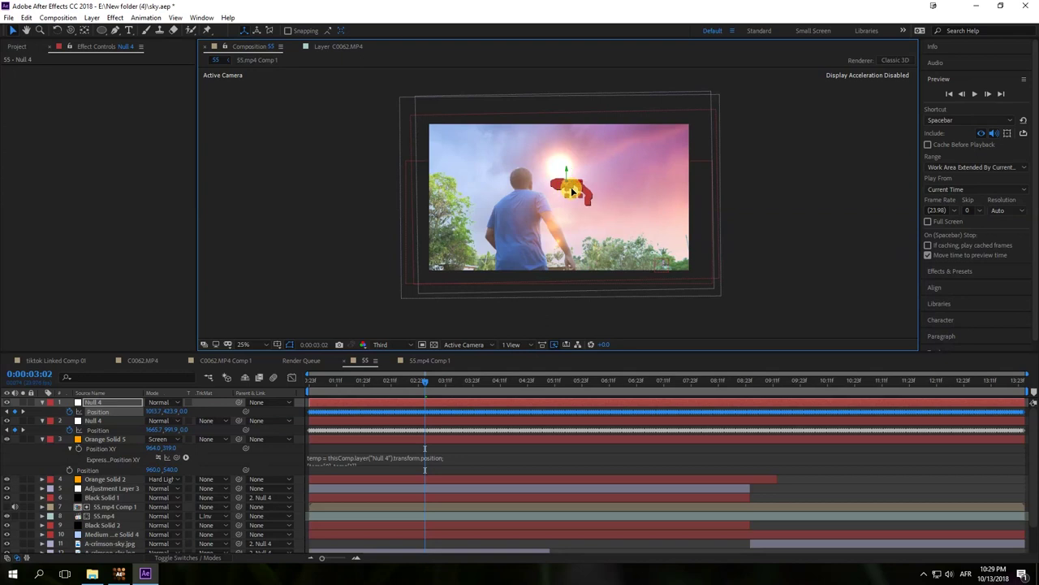
Relink the flare's Position XY expression to the position of the duplicated null, Null 5.
{"action": "left_click", "coordinate": [84, 422]}
{"action": "left_click", "coordinate": [111, 441]}
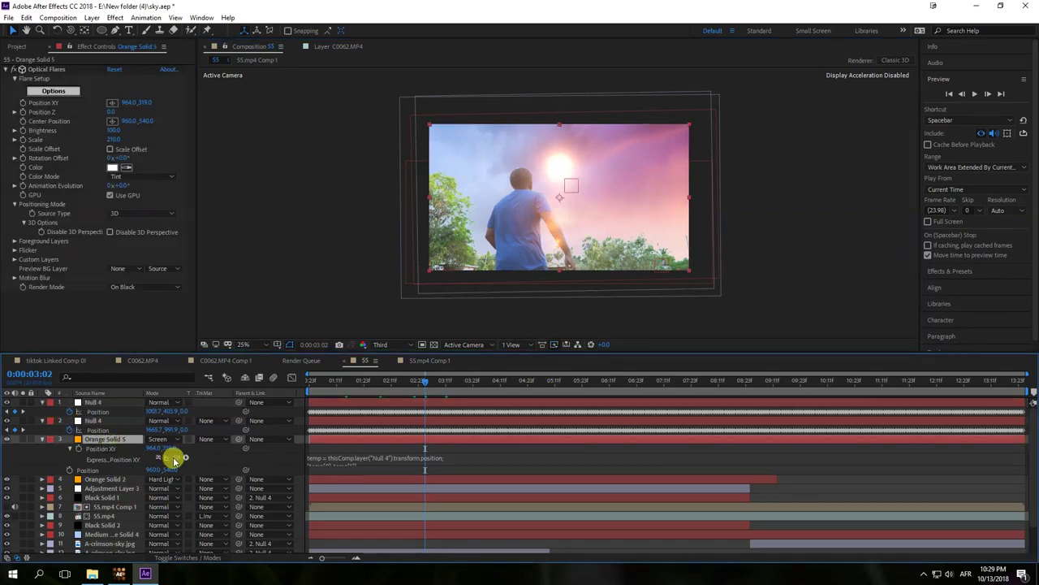
{"action": "left_click_drag", "start_coordinate": [116, 417], "coordinate": [120, 414]}
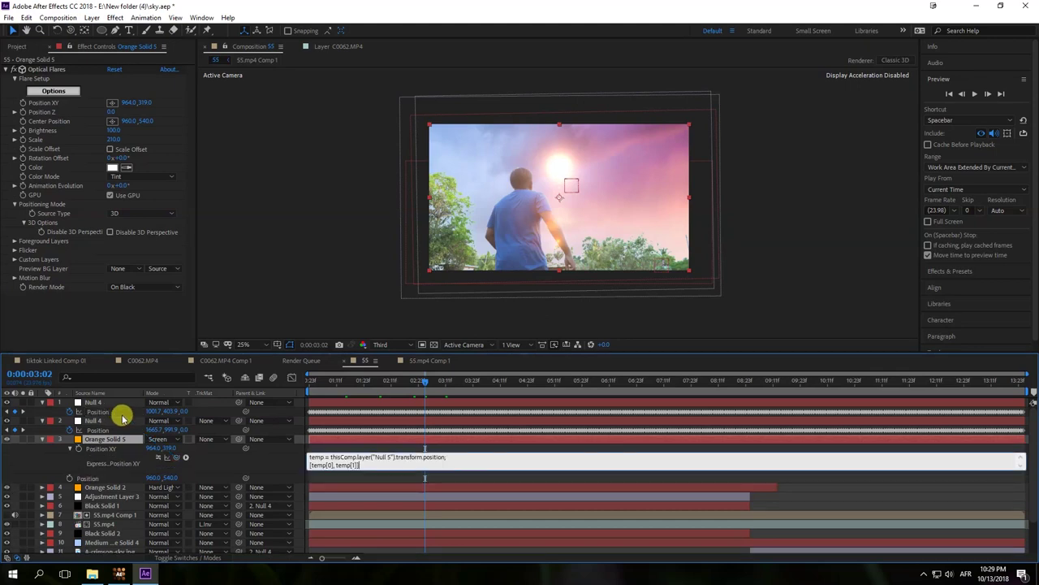
At 0:00:04:16, move the duplicated null's whole position path up to about 936.8, 222.5, above the raised hand.
{"action": "left_click_drag", "start_coordinate": [388, 391], "coordinate": [494, 391]}
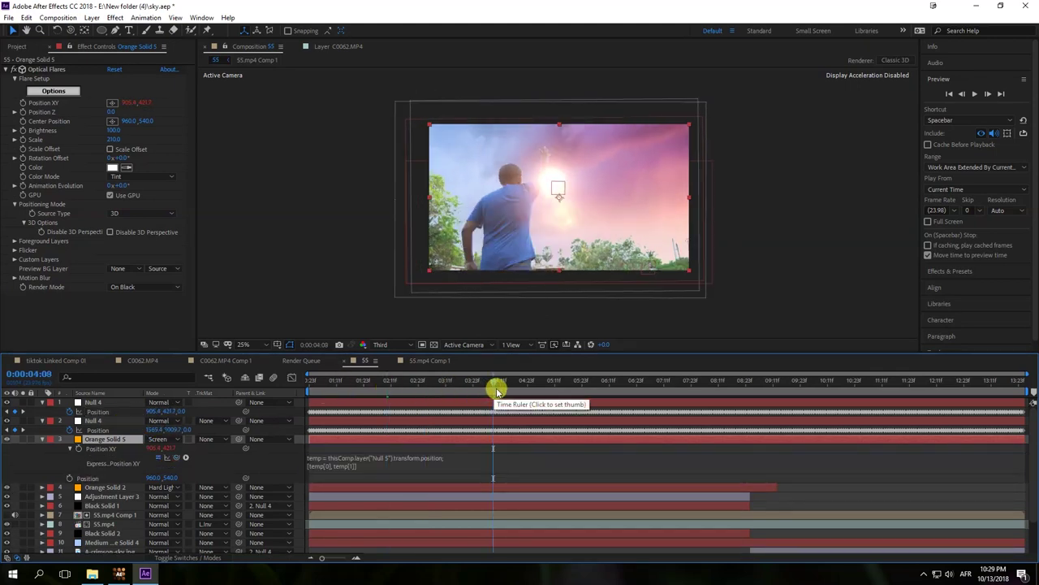
{"action": "left_click", "coordinate": [510, 391]}
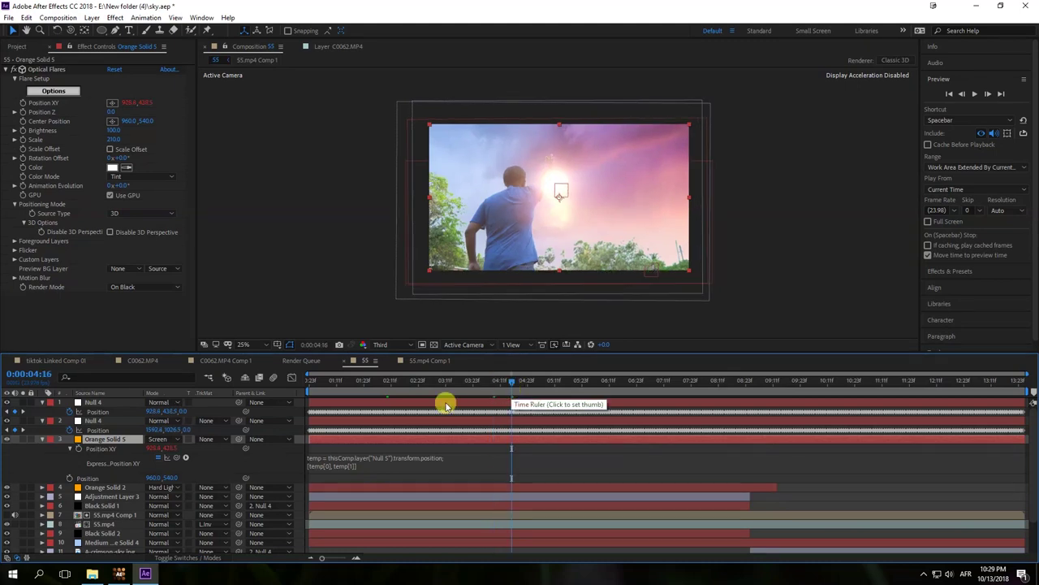
{"action": "left_click", "coordinate": [99, 412]}
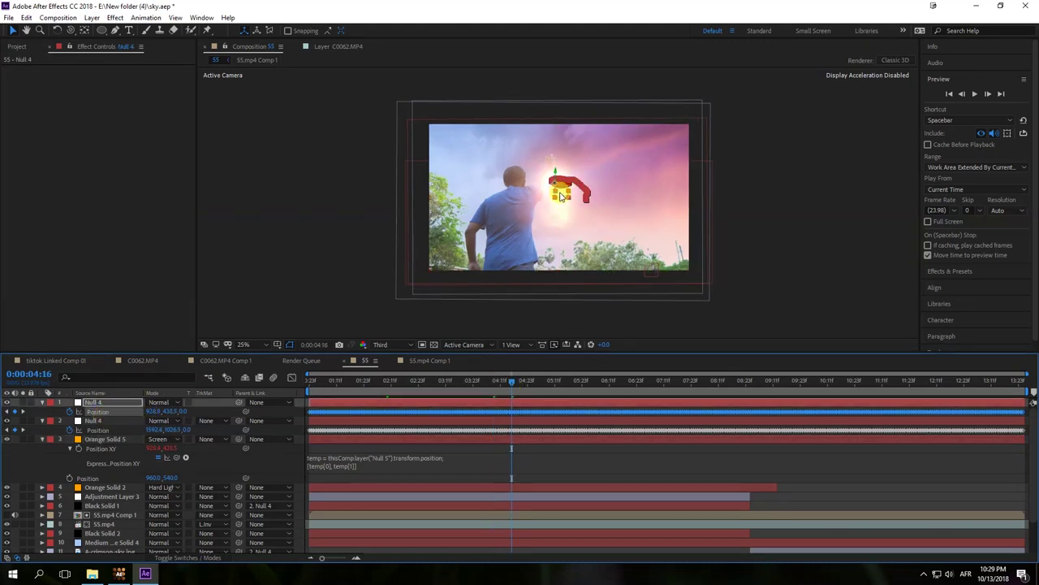
{"action": "left_click_drag", "start_coordinate": [562, 198], "coordinate": [563, 168]}
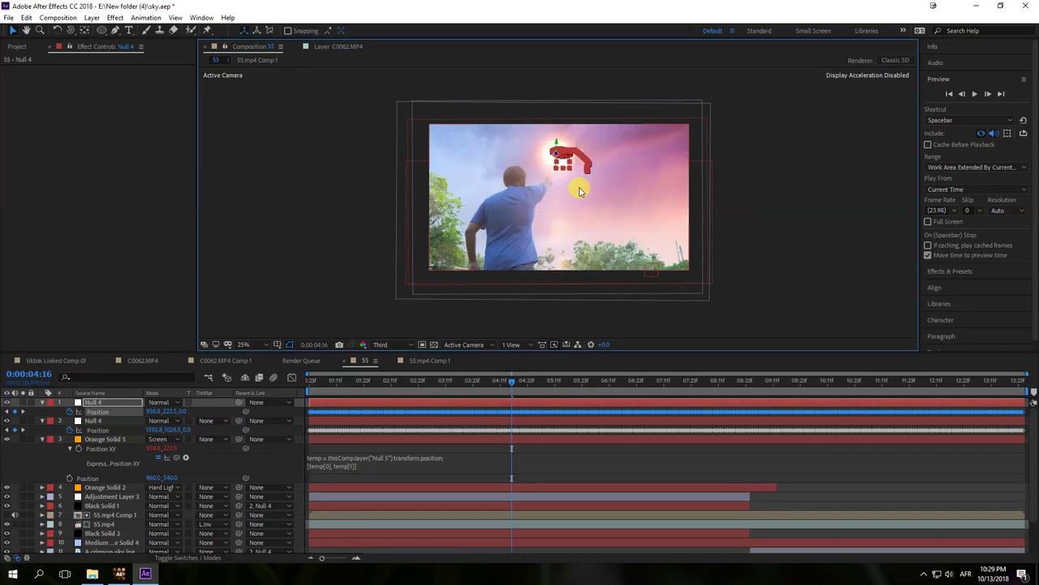
{"action": "scroll", "coordinate": [566, 164], "scroll_direction": "up", "scroll_amount": 2}
At 0:00:00:23, set the flare's Position Z to 1500 and its Center Position to about -236, 988, and preview.
{"action": "left_click_drag", "start_coordinate": [509, 375], "coordinate": [325, 390]}
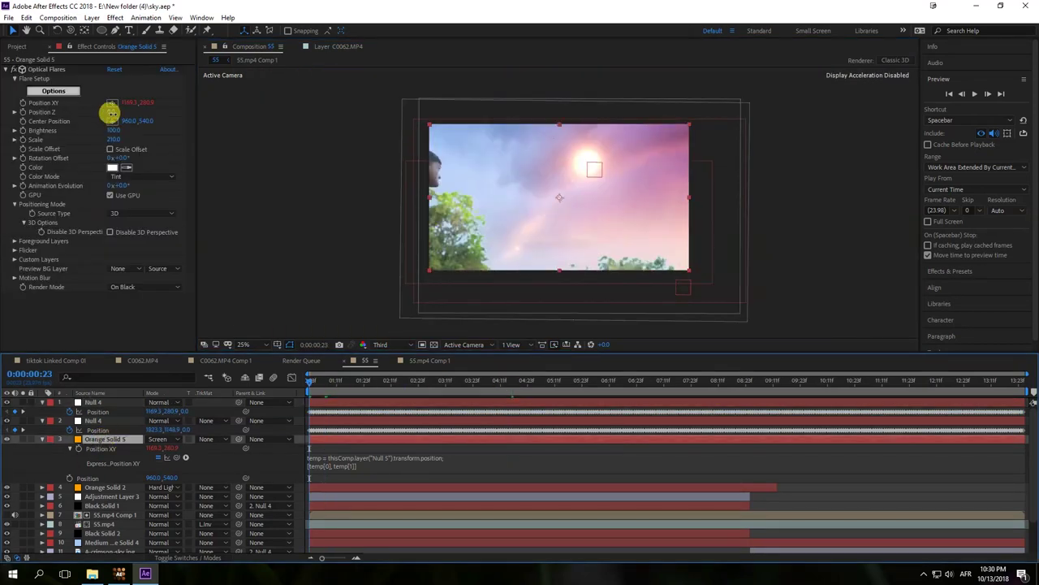
{"action": "left_click_drag", "start_coordinate": [111, 113], "coordinate": [189, 112]}
{"action": "left_click", "coordinate": [112, 121]}
{"action": "left_click", "coordinate": [399, 258]}
{"action": "key", "text": "space"}
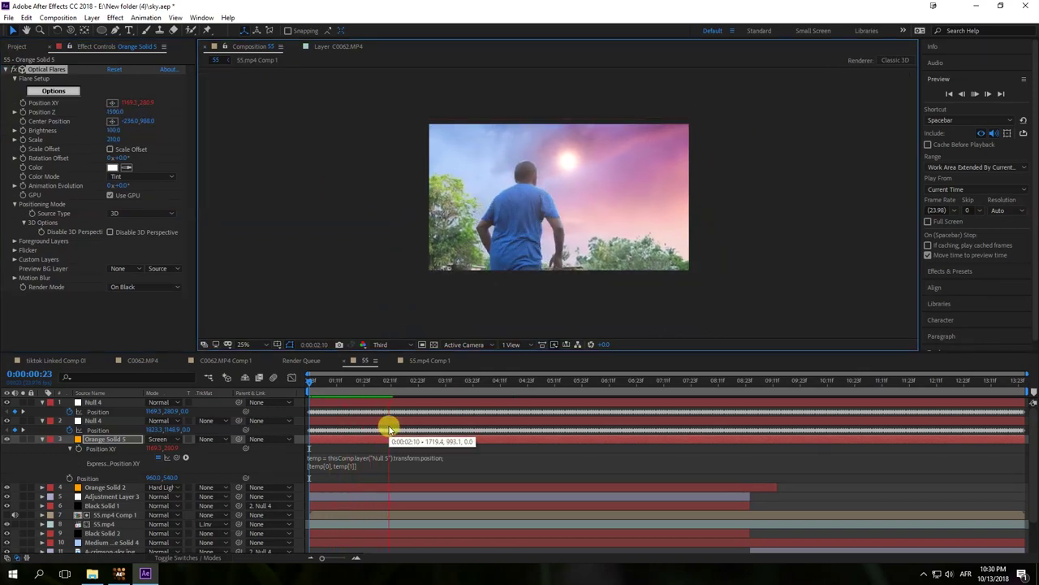
At 0:00:04:10, shift the duplicated null's whole position path to about 834.5, 8.3 over the raised hand, and preview.
{"action": "left_click_drag", "start_coordinate": [468, 391], "coordinate": [491, 386]}
{"action": "left_click", "coordinate": [497, 382]}
{"action": "left_click", "coordinate": [88, 410]}
{"action": "key", "text": "period"}
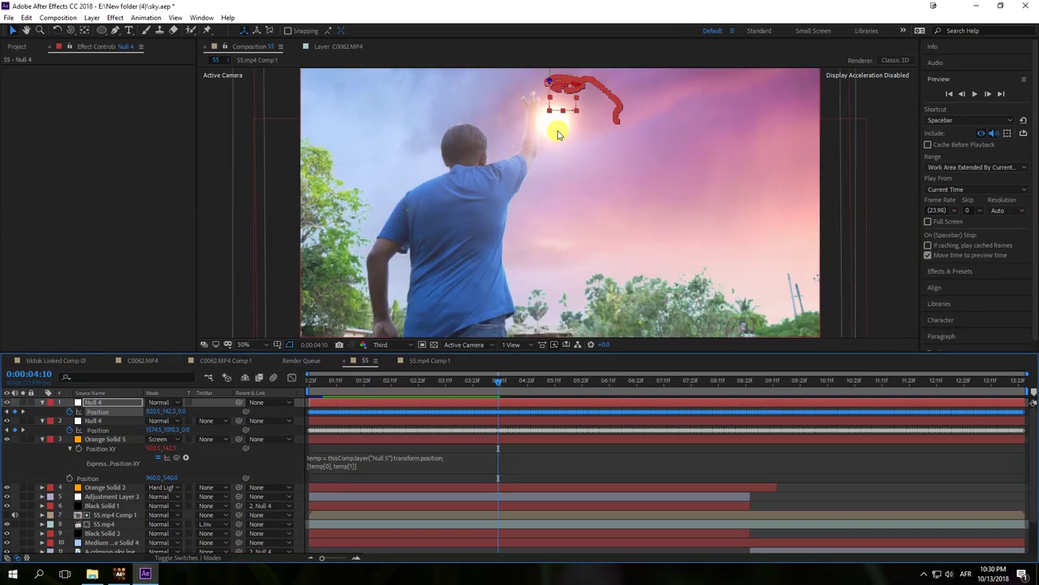
{"action": "left_click_drag", "start_coordinate": [564, 104], "coordinate": [538, 69]}
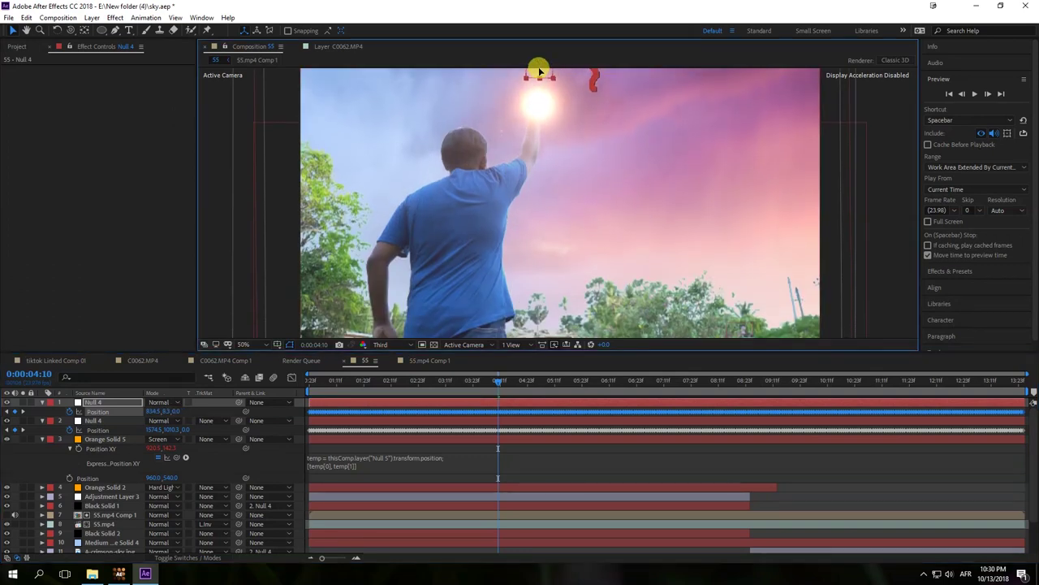
{"action": "left_click", "coordinate": [475, 392]}
{"action": "key", "text": "space"}
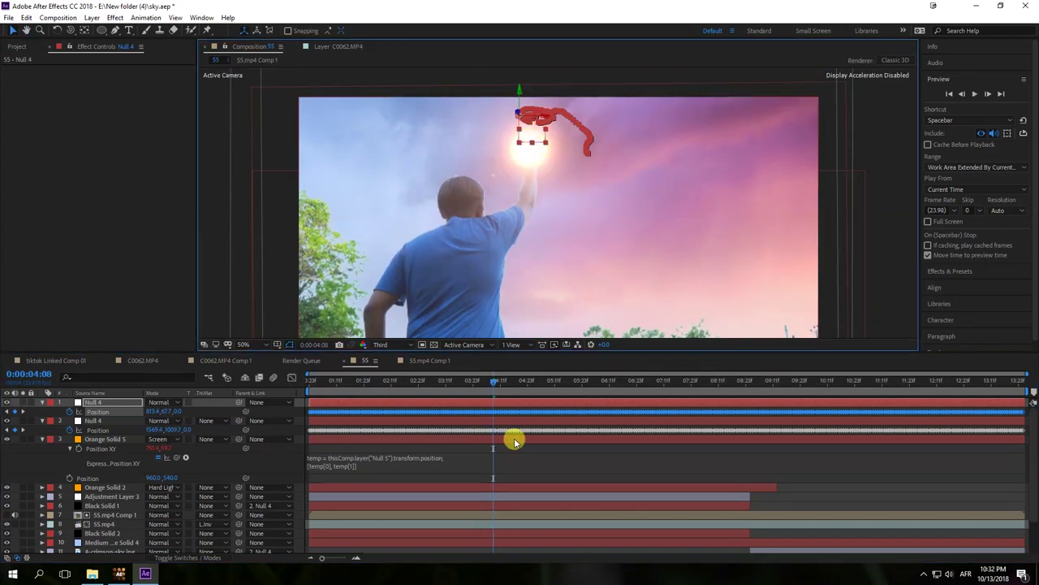
Split the flare solid layer at 0:00:04:08.
{"action": "left_click", "coordinate": [100, 439]}
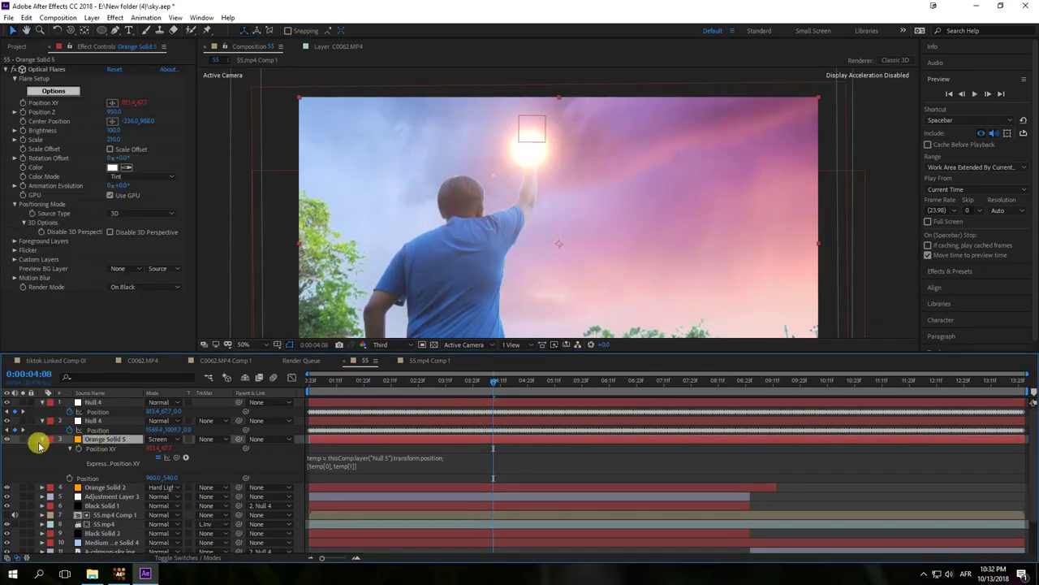
{"action": "left_click", "coordinate": [43, 440]}
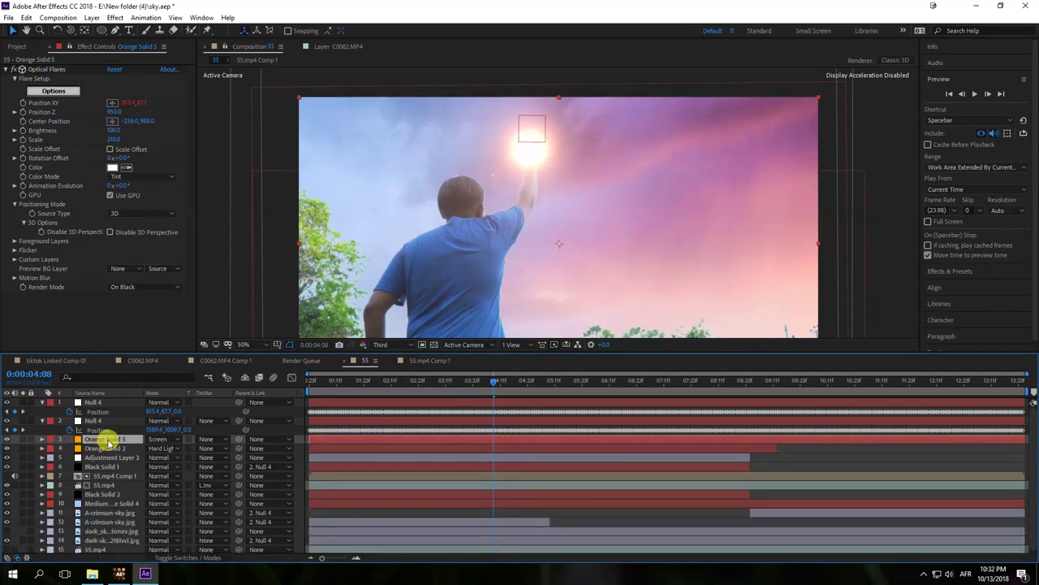
{"action": "key", "text": "ctrl+shift+d"}
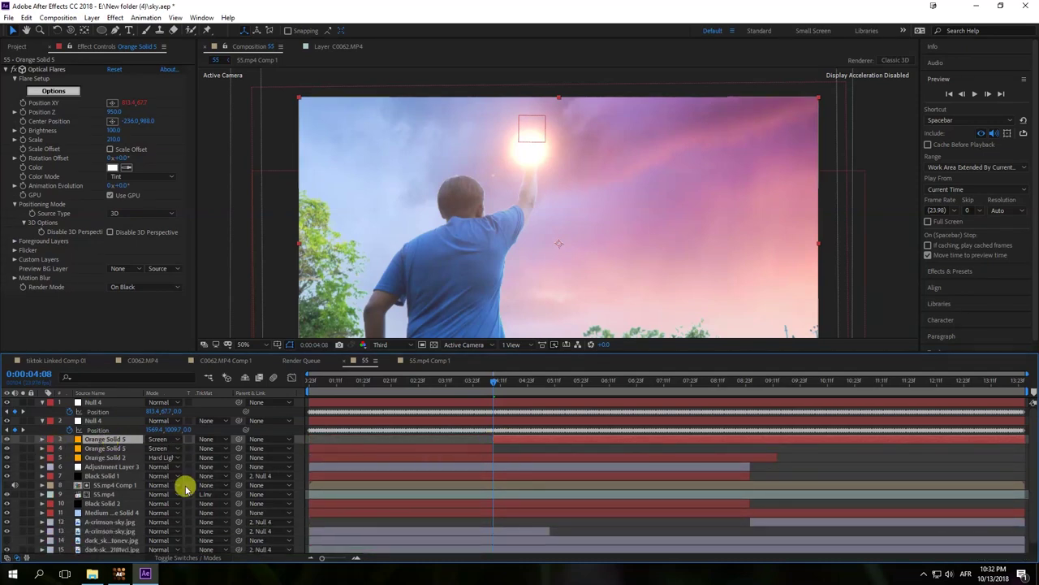
Remove the Position XY expression from Optical Flares on the second part of the split flare layer.
{"action": "left_click", "coordinate": [42, 439]}
{"action": "left_click", "coordinate": [51, 449]}
{"action": "left_click", "coordinate": [60, 458]}
{"action": "left_click", "coordinate": [101, 412]}
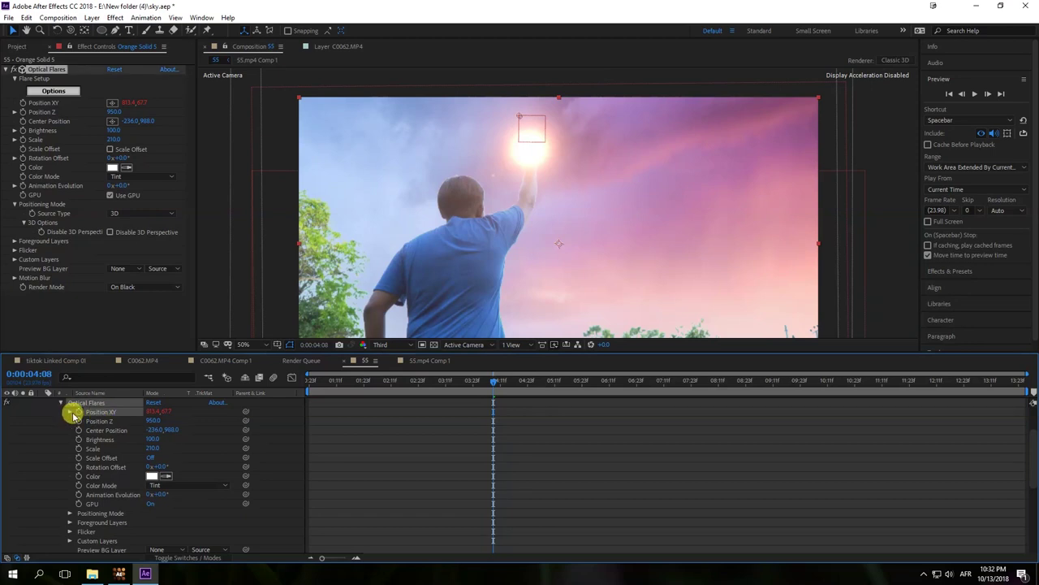
{"action": "left_click", "coordinate": [72, 412]}
{"action": "left_click", "coordinate": [79, 411], "text": "alt"}
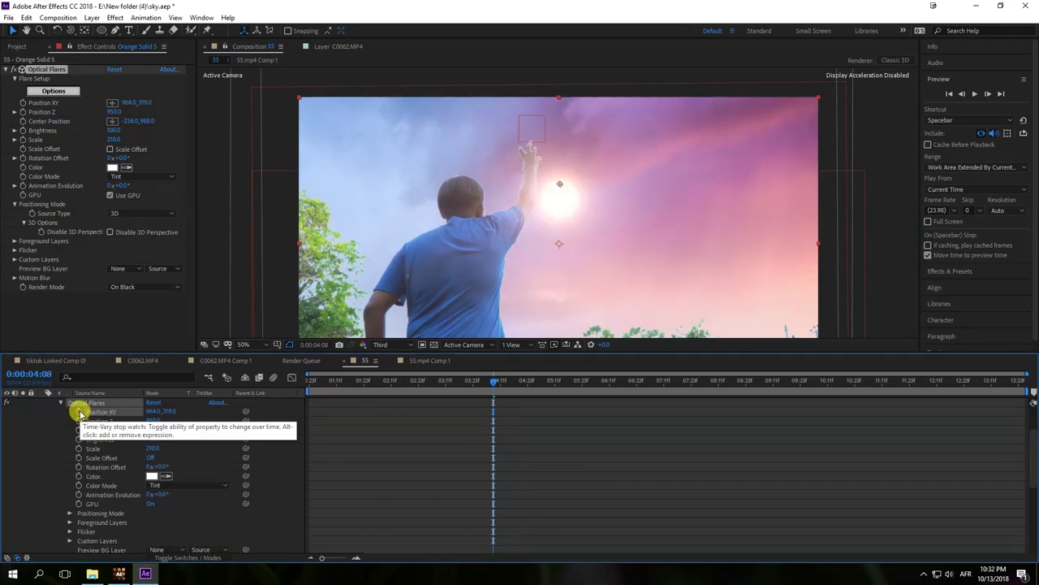
Place the flare on the raised hand at about 832, 31 and keyframe Position XY and Position Z at 0:00:04:08.
{"action": "scroll", "coordinate": [244, 454], "scroll_direction": "up", "scroll_amount": 3}
{"action": "left_click_drag", "start_coordinate": [561, 200], "coordinate": [525, 108]}
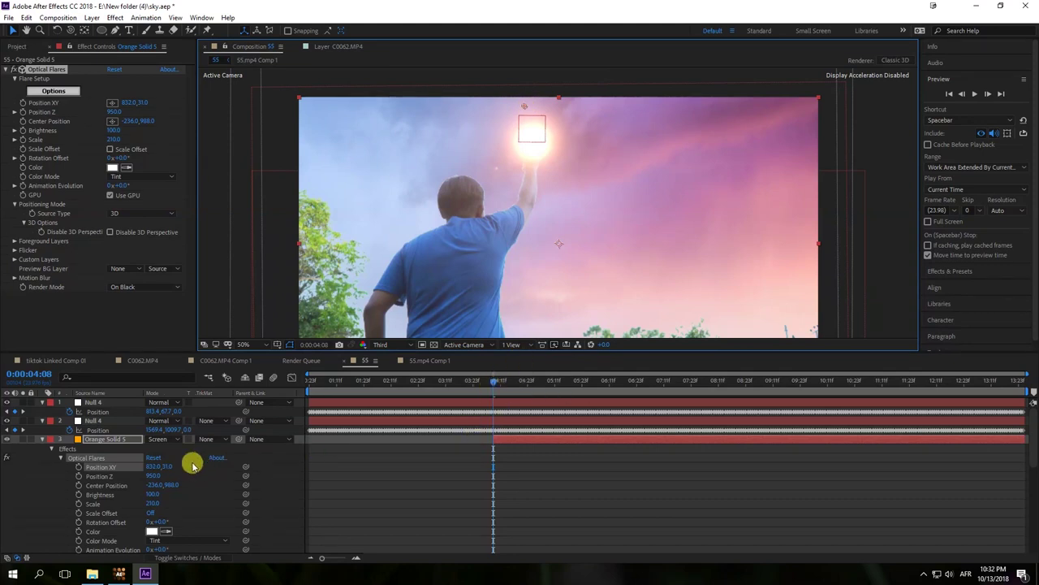
{"action": "left_click", "coordinate": [79, 468]}
{"action": "left_click", "coordinate": [79, 476]}
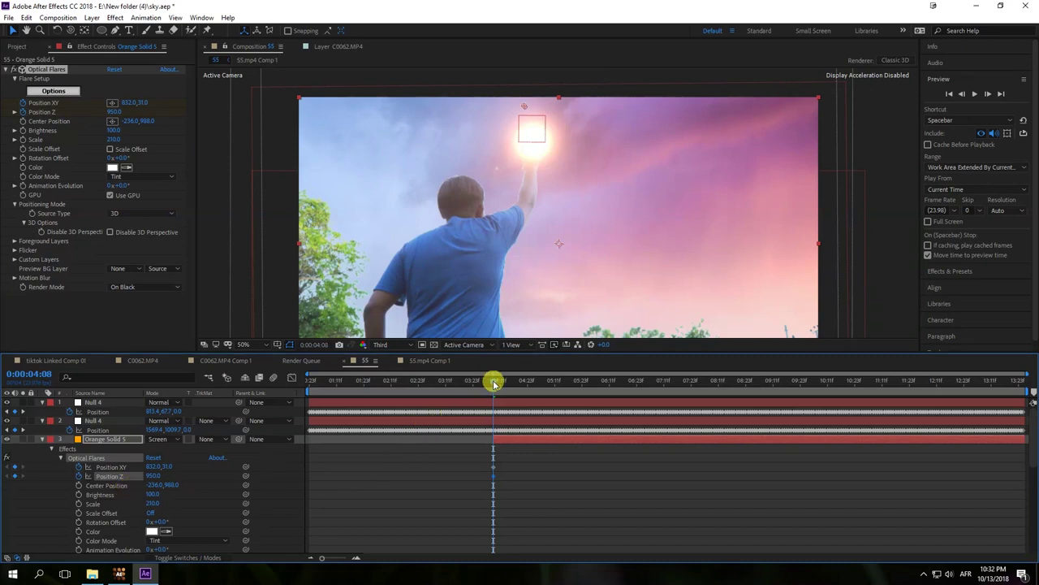
Keyframe the flare's Position XY on the lowered hand at 0:00:05:15, then follow it down to about 1014, 749.
{"action": "left_click_drag", "start_coordinate": [493, 383], "coordinate": [489, 382]}
{"action": "left_click", "coordinate": [564, 380]}
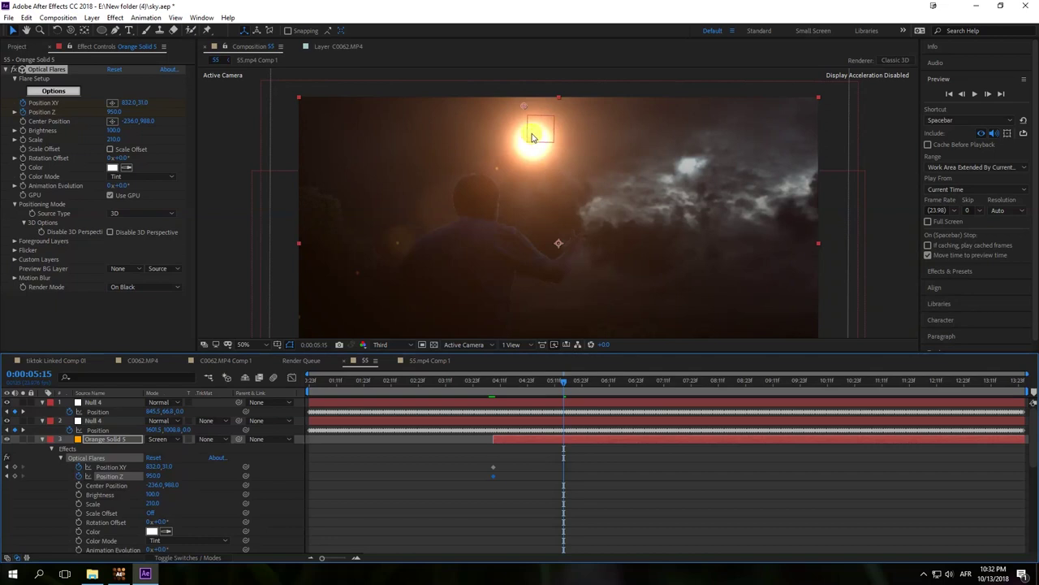
{"action": "left_click_drag", "start_coordinate": [524, 108], "coordinate": [557, 218]}
{"action": "left_click", "coordinate": [666, 381]}
{"action": "left_click_drag", "start_coordinate": [558, 217], "coordinate": [573, 302]}
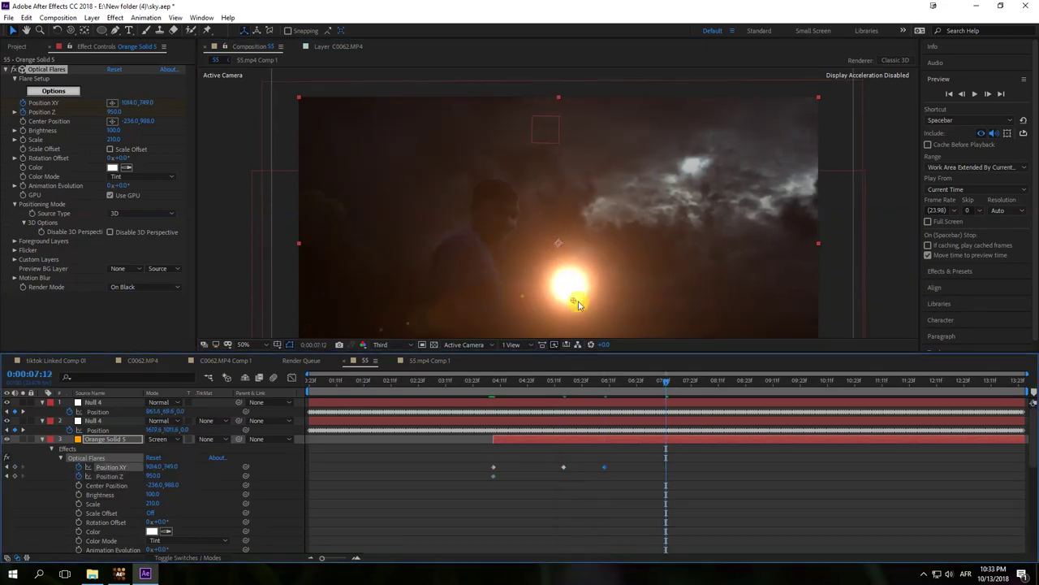
Keyframe the flare moving down with the hand near 0:00:08:02 and rising with the throw shortly after 0:00:08:11.
{"action": "left_click", "coordinate": [698, 380]}
{"action": "left_click_drag", "start_coordinate": [557, 193], "coordinate": [520, 290]}
{"action": "left_click", "coordinate": [720, 381]}
{"action": "left_click_drag", "start_coordinate": [529, 252], "coordinate": [545, 93]}
{"action": "left_click_drag", "start_coordinate": [1025, 373], "coordinate": [891, 374]}
{"action": "left_click_drag", "start_coordinate": [752, 380], "coordinate": [742, 413]}
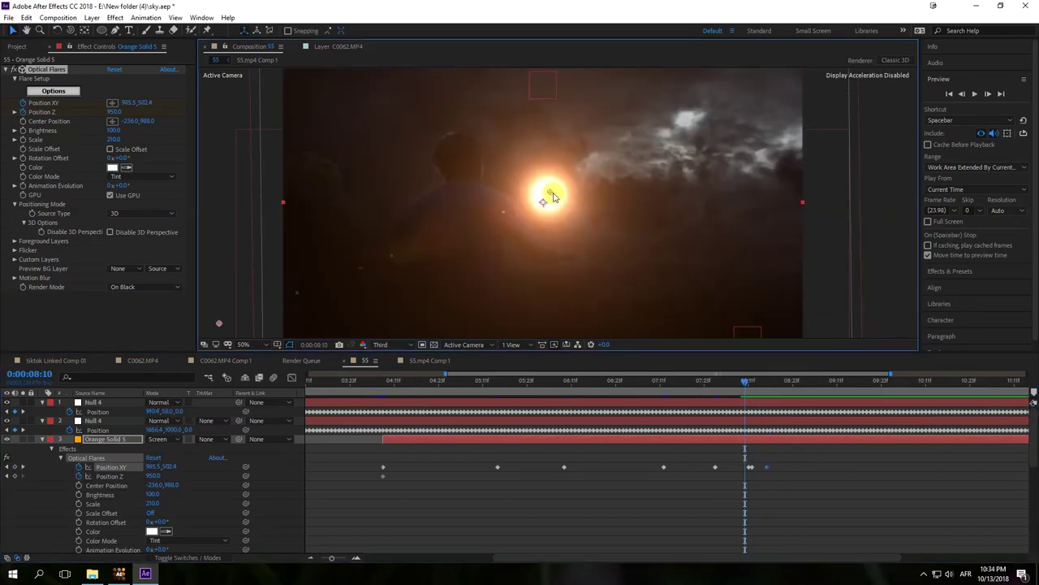
At 0:00:08:07, keyframe the flare below the frame at about 957, 1182 and set Center Position to 796, 1214.
{"action": "left_click_drag", "start_coordinate": [608, 260], "coordinate": [609, 184]}
{"action": "left_click_drag", "start_coordinate": [569, 220], "coordinate": [547, 301]}
{"action": "left_click_drag", "start_coordinate": [130, 121], "coordinate": [311, 89]}
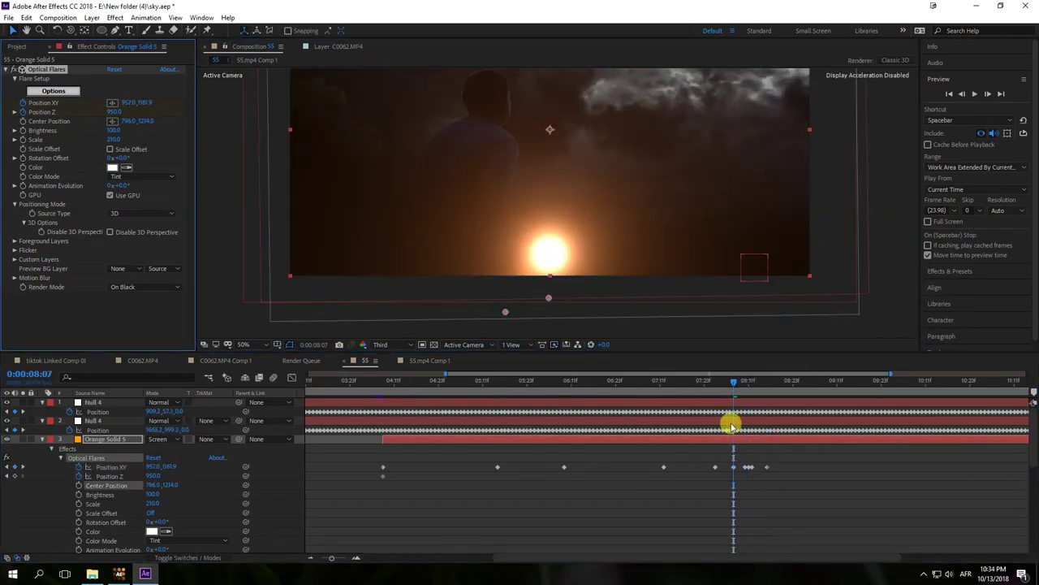
Add in-between Position XY keyframes from about 0:00:07:06 back to 0:00:05:06 so the flare follows the hand.
{"action": "left_click_drag", "start_coordinate": [733, 380], "coordinate": [640, 385]}
{"action": "left_click", "coordinate": [615, 383]}
{"action": "left_click_drag", "start_coordinate": [535, 207], "coordinate": [561, 227]}
{"action": "left_click", "coordinate": [586, 383]}
{"action": "left_click", "coordinate": [542, 384]}
{"action": "left_click_drag", "start_coordinate": [566, 174], "coordinate": [569, 223]}
Keyframe the flare over the raised hand at 0:00:04:07 and preview the flare animation.
{"action": "left_click_drag", "start_coordinate": [463, 381], "coordinate": [380, 387]}
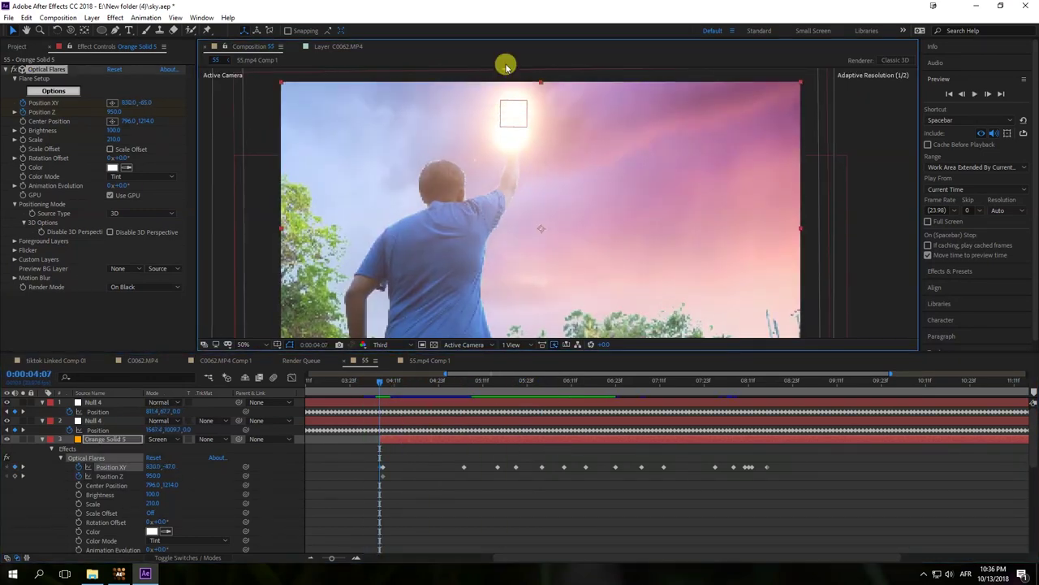
{"action": "left_click", "coordinate": [380, 445]}
{"action": "key", "text": "space"}
{"action": "left_click_drag", "start_coordinate": [379, 388], "coordinate": [504, 385]}
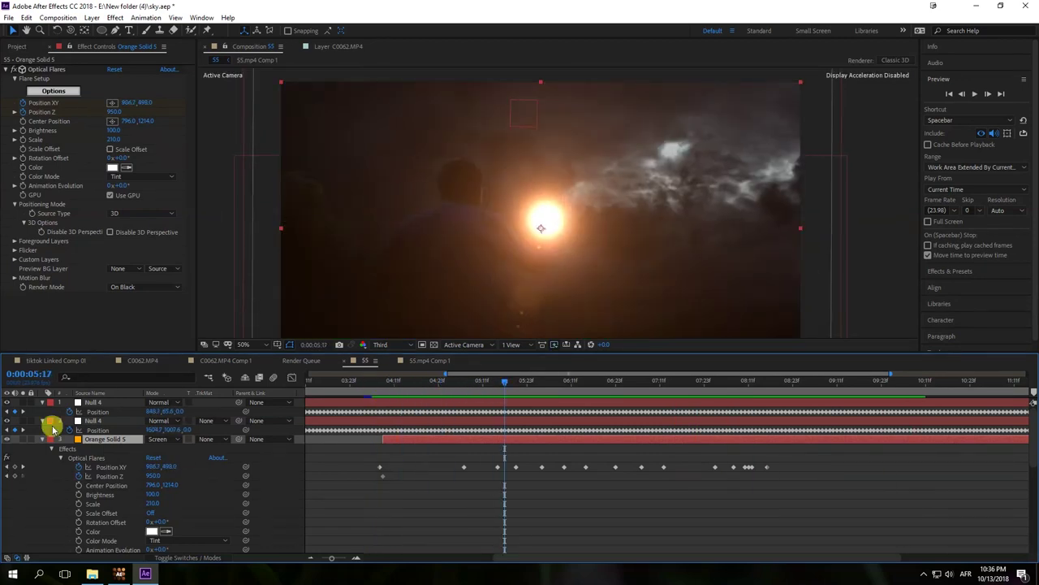
Create a new adjustment layer directly above Adjustment Layer 3.
{"action": "left_click", "coordinate": [42, 438]}
{"action": "left_click", "coordinate": [111, 467]}
{"action": "left_click", "coordinate": [6, 466]}
{"action": "left_click", "coordinate": [7, 466]}
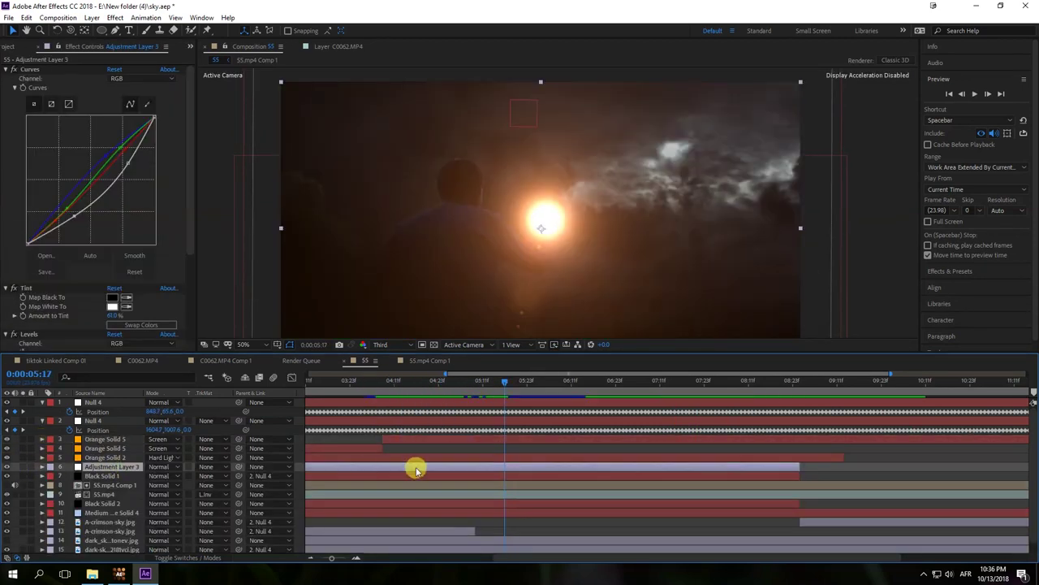
{"action": "left_click", "coordinate": [92, 17]}
{"action": "mouse_move", "coordinate": [101, 30]}
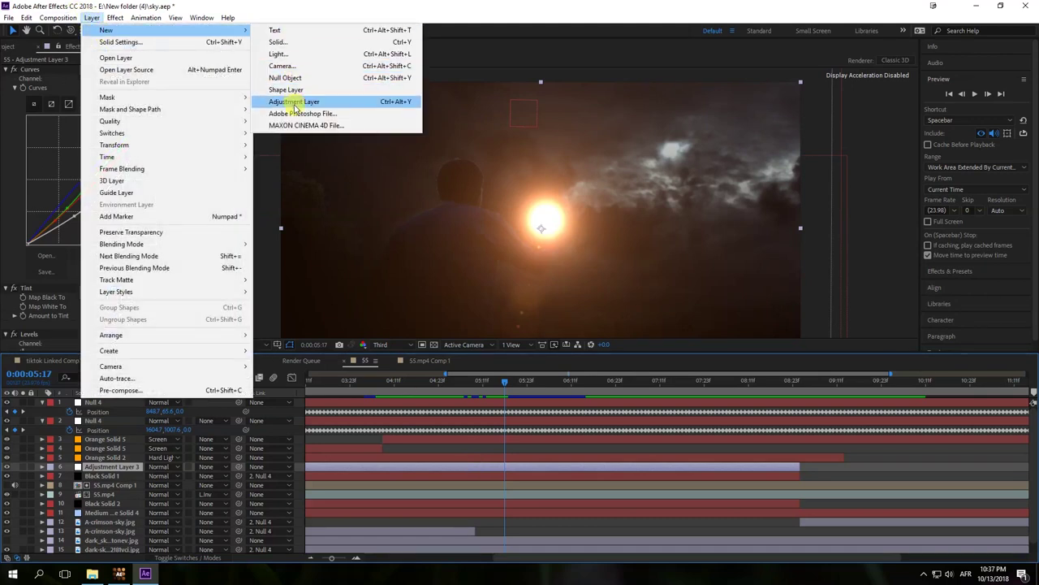
{"action": "left_click", "coordinate": [309, 97]}
Draw an elliptical mask around the man and the flare on Adjustment Layer 4.
{"action": "left_click_drag", "start_coordinate": [101, 30], "coordinate": [134, 54]}
{"action": "left_click_drag", "start_coordinate": [393, 118], "coordinate": [620, 316]}
{"action": "left_click", "coordinate": [37, 471]}
Set Adjustment Layer 3's track matte to Alpha Inverted Matte using Adjustment Layer 4.
{"action": "left_click", "coordinate": [203, 476]}
{"action": "left_click", "coordinate": [232, 498]}
{"action": "left_click", "coordinate": [202, 477]}
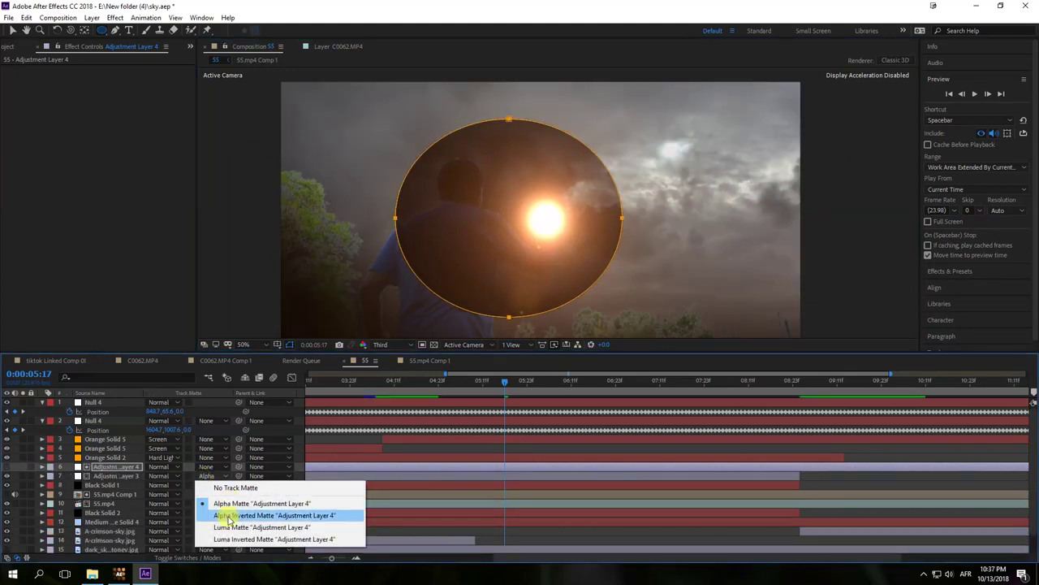
{"action": "left_click", "coordinate": [229, 513]}
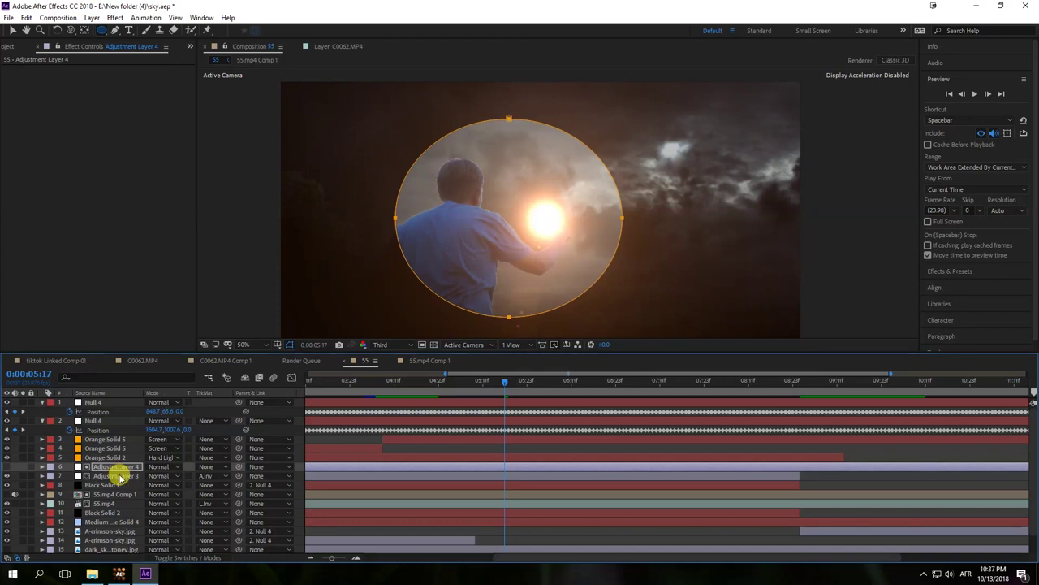
Feather Adjustment Layer 4's elliptical mask widely and shift it across so it surrounds the flare.
{"action": "left_click", "coordinate": [120, 477]}
{"action": "left_click", "coordinate": [120, 469]}
{"action": "key", "text": "f"}
{"action": "left_click_drag", "start_coordinate": [167, 485], "coordinate": [324, 465]}
{"action": "left_click", "coordinate": [12, 30]}
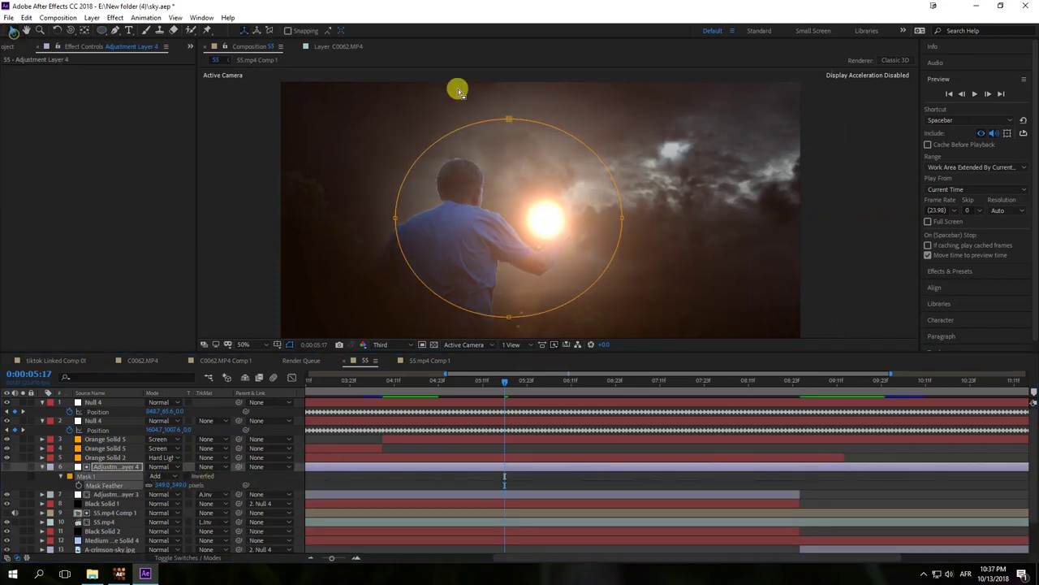
{"action": "double_click", "coordinate": [509, 119]}
{"action": "left_click_drag", "start_coordinate": [510, 178], "coordinate": [536, 181]}
{"action": "left_click_drag", "start_coordinate": [169, 484], "coordinate": [271, 475]}
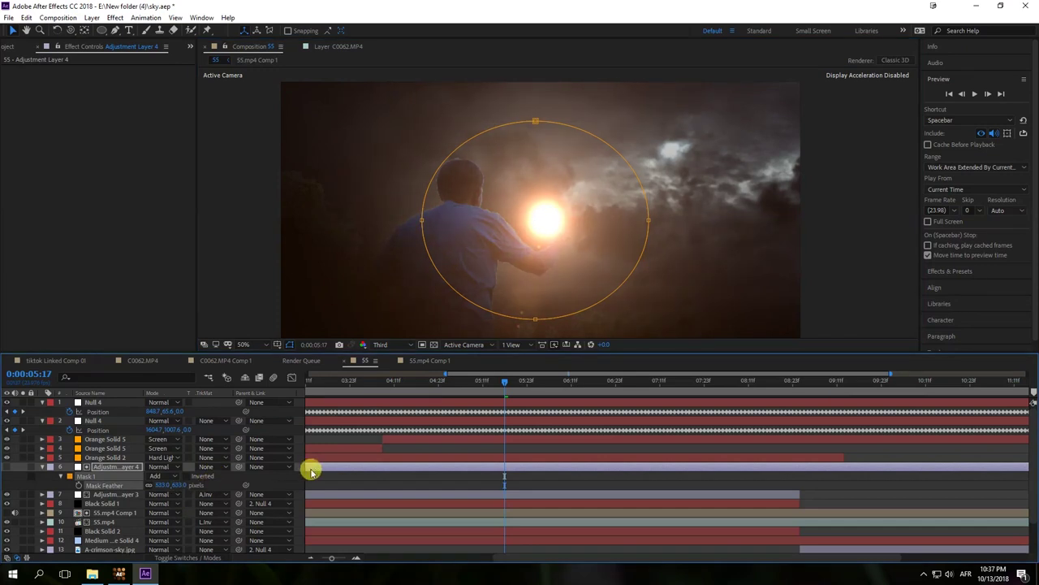
Reshape the mask by raising its bottom edge and pulling both sides slightly inward.
{"action": "key", "text": "comma"}
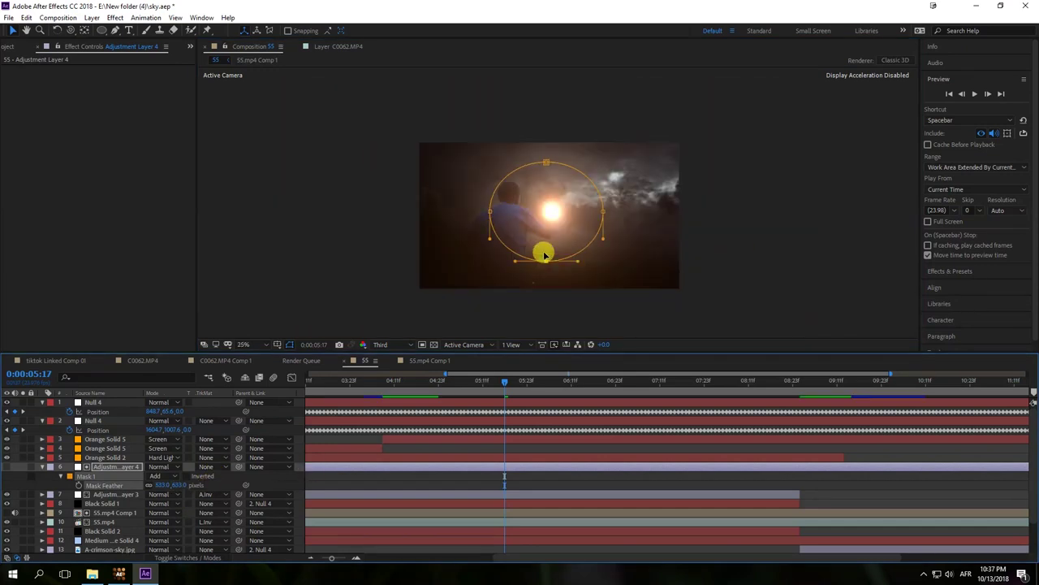
{"action": "left_click_drag", "start_coordinate": [545, 260], "coordinate": [548, 236]}
{"action": "left_click_drag", "start_coordinate": [602, 211], "coordinate": [593, 212]}
{"action": "left_click_drag", "start_coordinate": [491, 211], "coordinate": [492, 209]}
Enable Mask Path keyframing on Adjustment Layer 4 at 0:00:05:17 and reposition the mask near 0:00:05:03.
{"action": "left_click", "coordinate": [42, 466]}
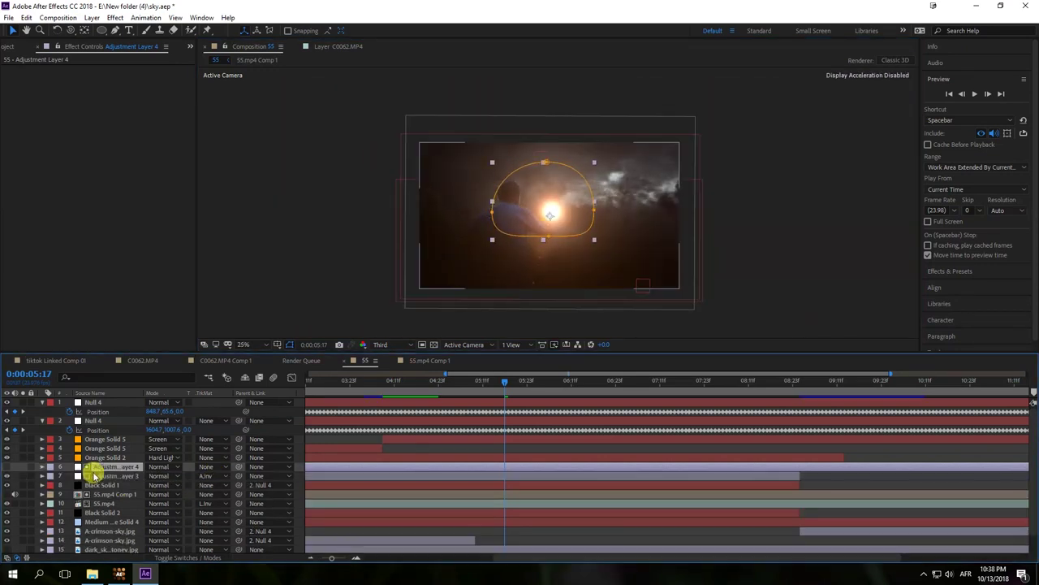
{"action": "key", "text": "m"}
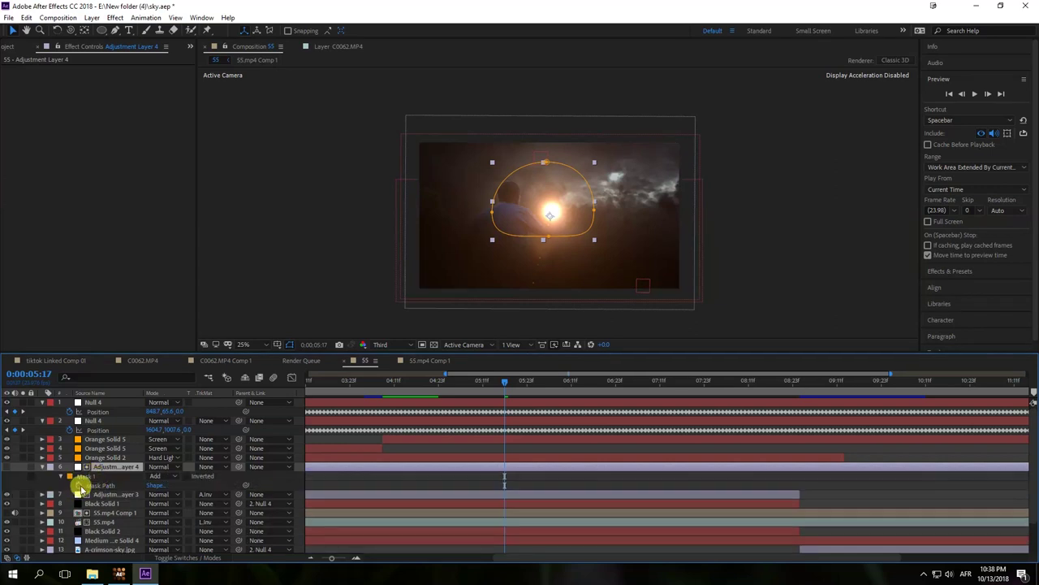
{"action": "left_click", "coordinate": [81, 485]}
{"action": "left_click", "coordinate": [453, 382]}
{"action": "double_click", "coordinate": [546, 161]}
{"action": "left_click_drag", "start_coordinate": [550, 206], "coordinate": [550, 197]}
Keyframe the Mask Path to follow the flare from about 0:00:06:11 to the end of Adjustment Layer 3, then preview.
{"action": "left_click_drag", "start_coordinate": [544, 383], "coordinate": [572, 387]}
{"action": "double_click", "coordinate": [546, 162]}
{"action": "left_click_drag", "start_coordinate": [554, 192], "coordinate": [554, 79]}
{"action": "left_click", "coordinate": [615, 381]}
{"action": "left_click", "coordinate": [661, 381]}
{"action": "left_click", "coordinate": [720, 382]}
{"action": "left_click", "coordinate": [759, 383]}
{"action": "double_click", "coordinate": [546, 228]}
{"action": "left_click", "coordinate": [789, 383]}
{"action": "left_click", "coordinate": [800, 384]}
{"action": "left_click", "coordinate": [427, 387]}
{"action": "key", "text": "space"}
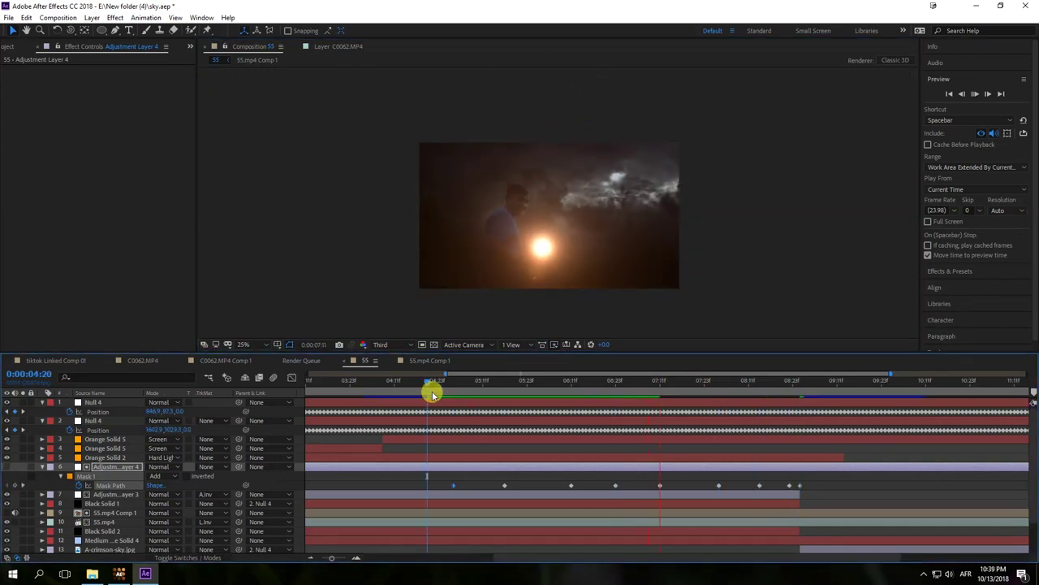
Lower the mask at about 0:00:08:07 with a corrective Mask Path keyframe and preview the light.
{"action": "left_click_drag", "start_coordinate": [432, 391], "coordinate": [733, 381]}
{"action": "double_click", "coordinate": [547, 188]}
{"action": "left_click_drag", "start_coordinate": [549, 220], "coordinate": [555, 258]}
{"action": "left_click", "coordinate": [723, 390]}
{"action": "left_click_drag", "start_coordinate": [723, 391], "coordinate": [669, 391]}
{"action": "key", "text": "space"}
{"action": "left_click", "coordinate": [425, 387]}
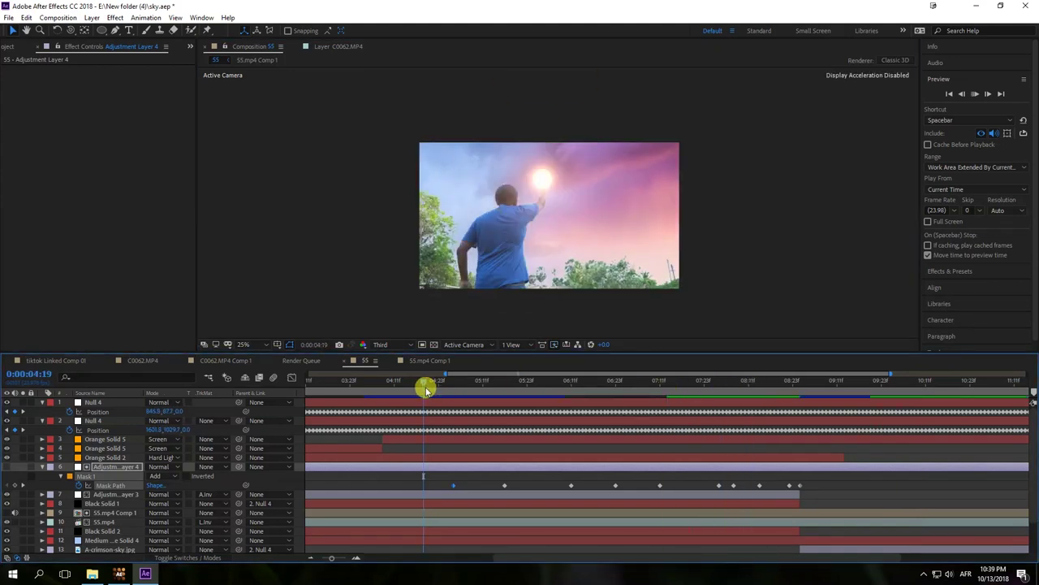
Shift the mask slightly lower with a Mask Path keyframe at about 0:00:05:23 and preview from the start.
{"action": "left_click", "coordinate": [743, 394]}
{"action": "left_click_drag", "start_coordinate": [743, 394], "coordinate": [526, 390]}
{"action": "double_click", "coordinate": [549, 175]}
{"action": "left_click_drag", "start_coordinate": [559, 197], "coordinate": [562, 207]}
{"action": "left_click", "coordinate": [503, 383]}
{"action": "left_click_drag", "start_coordinate": [503, 383], "coordinate": [282, 389]}
{"action": "key", "text": "space"}
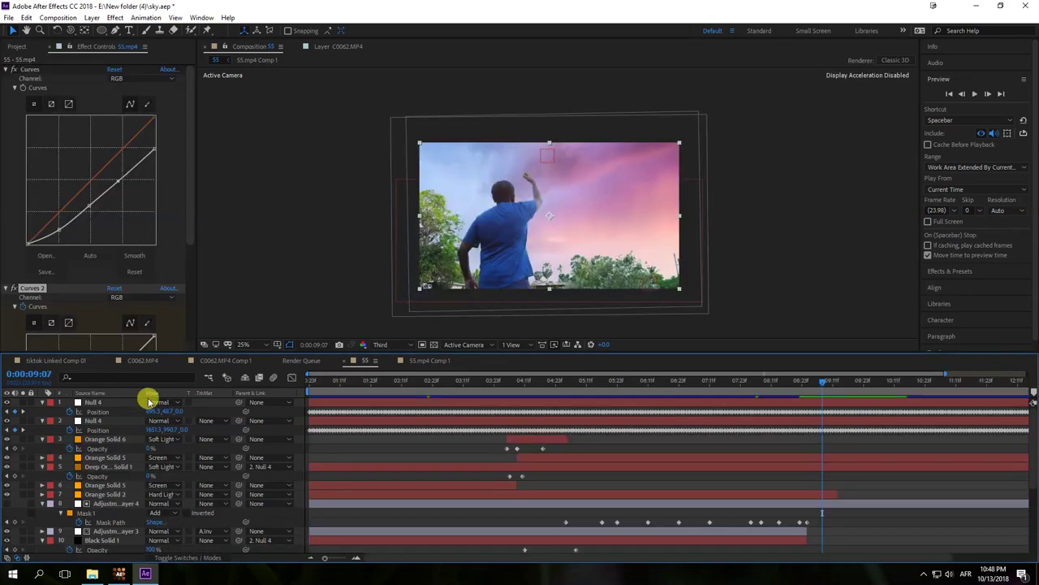
Create a 1920 x 1080 orange solid above all layers and scale it to 126%.
{"action": "left_click", "coordinate": [92, 18]}
{"action": "left_click", "coordinate": [280, 39]}
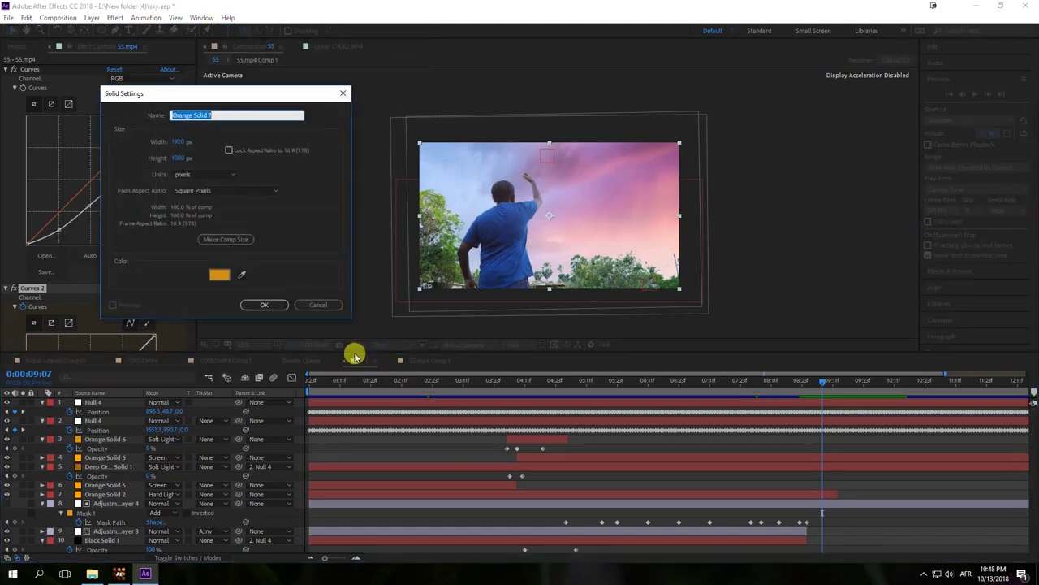
{"action": "left_click_drag", "start_coordinate": [129, 391], "coordinate": [115, 401]}
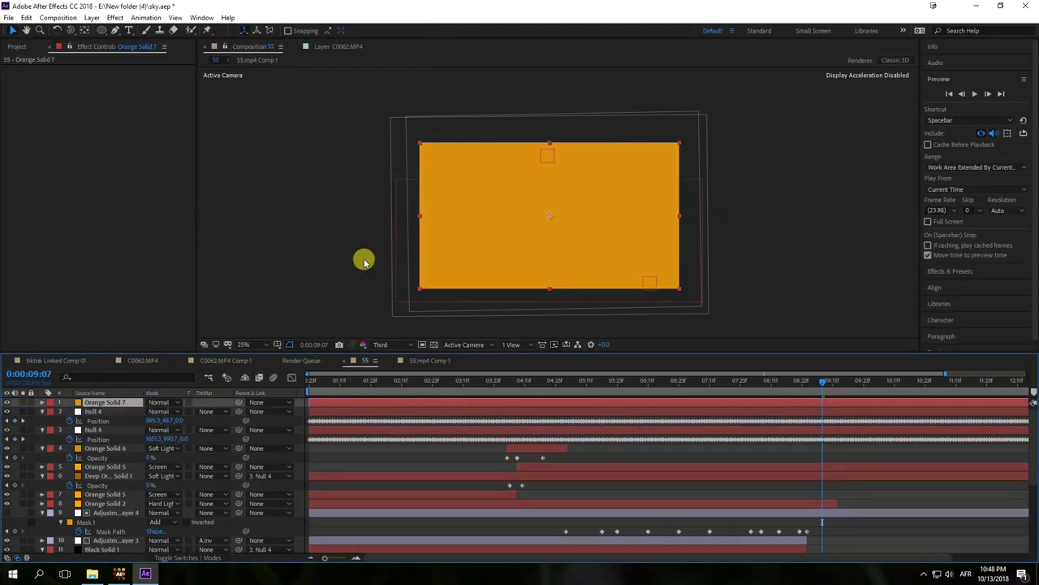
{"action": "key", "text": "s"}
Apply Trapcode Particular to Orange Solid 7 and open the preset library in its Designer.
{"action": "left_click", "coordinate": [115, 17]}
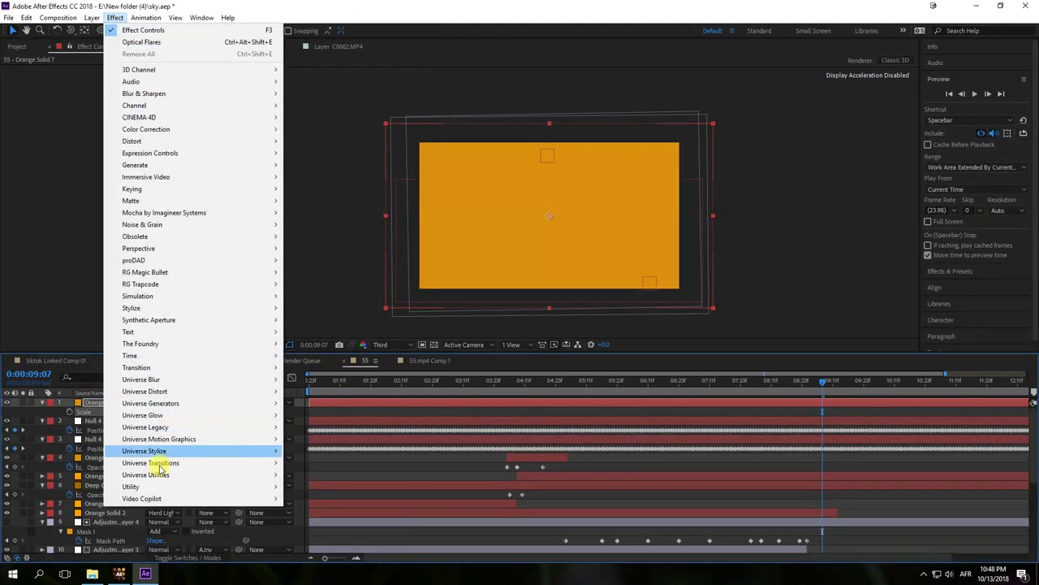
{"action": "mouse_move", "coordinate": [274, 290]}
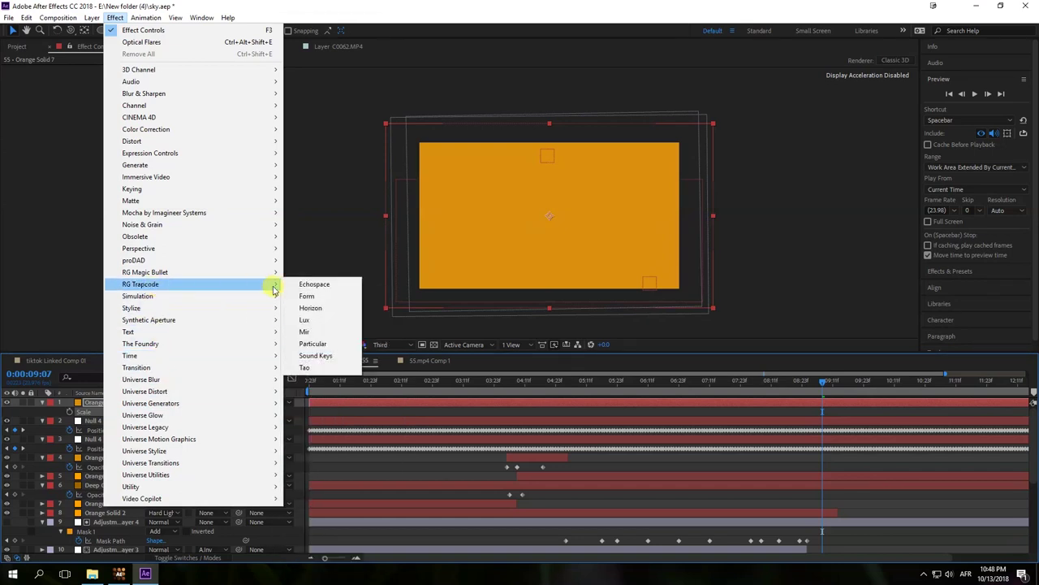
{"action": "left_click", "coordinate": [315, 344]}
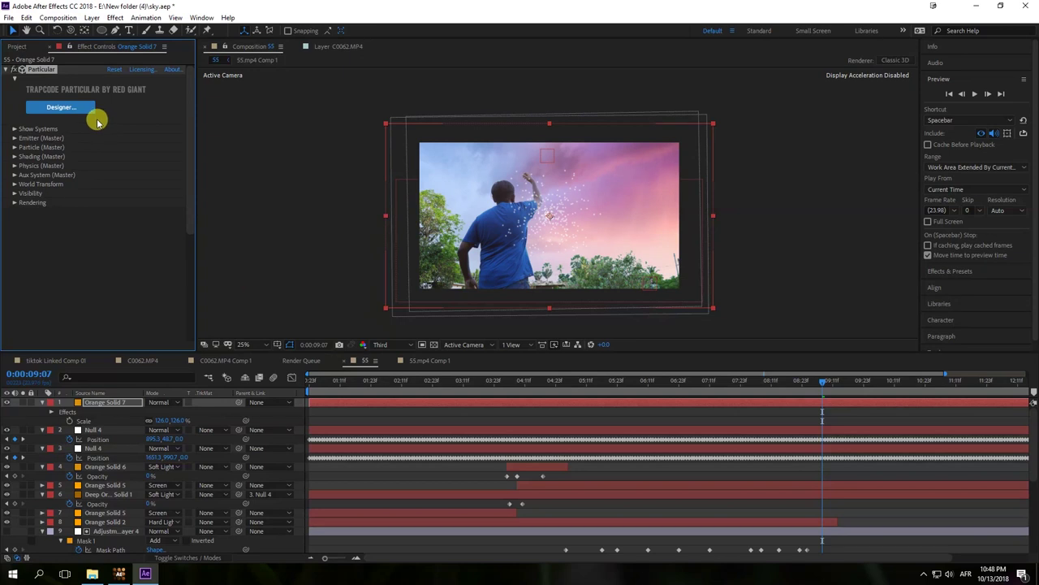
{"action": "left_click", "coordinate": [61, 104]}
{"action": "left_click", "coordinate": [37, 26]}
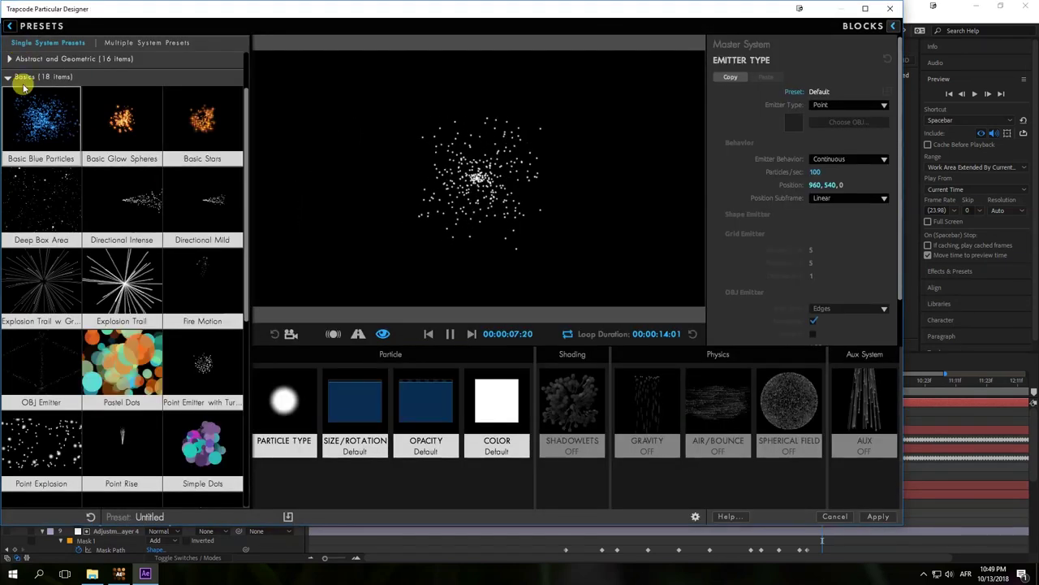
Try Basic Glow Spheres and several Explosive presets in the Particular Designer.
{"action": "left_click", "coordinate": [121, 116]}
{"action": "scroll", "coordinate": [171, 352], "scroll_direction": "down", "scroll_amount": 5}
{"action": "scroll", "coordinate": [171, 355], "scroll_direction": "down", "scroll_amount": 3}
{"action": "left_click", "coordinate": [25, 430]}
{"action": "scroll", "coordinate": [89, 352], "scroll_direction": "down", "scroll_amount": 3}
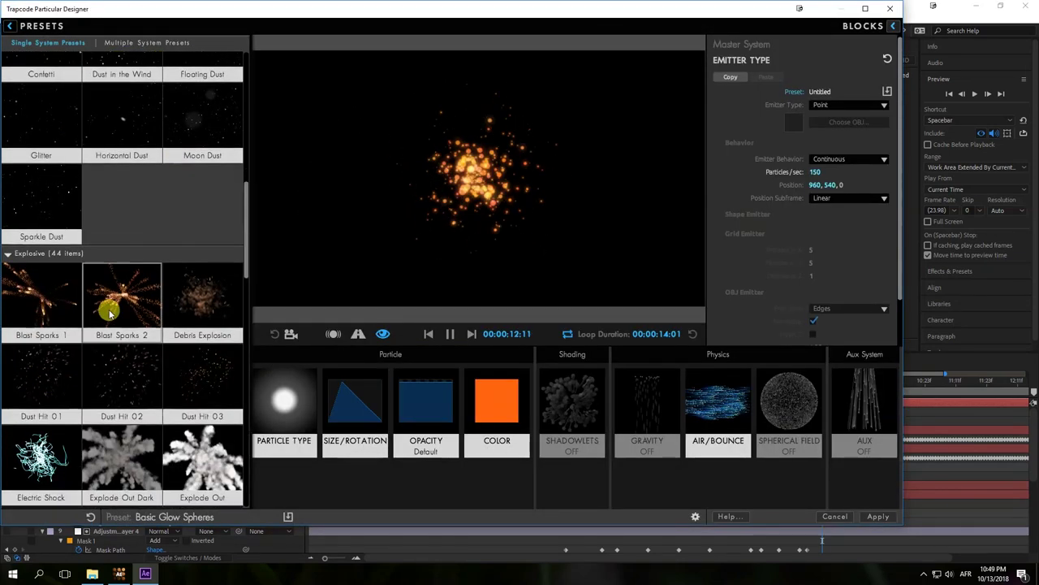
{"action": "left_click", "coordinate": [117, 317]}
{"action": "left_click", "coordinate": [112, 395]}
{"action": "scroll", "coordinate": [121, 388], "scroll_direction": "down", "scroll_amount": 3}
{"action": "scroll", "coordinate": [120, 388], "scroll_direction": "down", "scroll_amount": 1}
{"action": "left_click", "coordinate": [144, 374]}
{"action": "scroll", "coordinate": [143, 374], "scroll_direction": "down", "scroll_amount": 1}
{"action": "left_click", "coordinate": [123, 392]}
{"action": "scroll", "coordinate": [139, 388], "scroll_direction": "down", "scroll_amount": 4}
{"action": "left_click", "coordinate": [118, 336]}
{"action": "scroll", "coordinate": [119, 335], "scroll_direction": "down", "scroll_amount": 4}
Choose the Spark Blast preset and apply it to Orange Solid 7.
{"action": "left_click", "coordinate": [126, 378]}
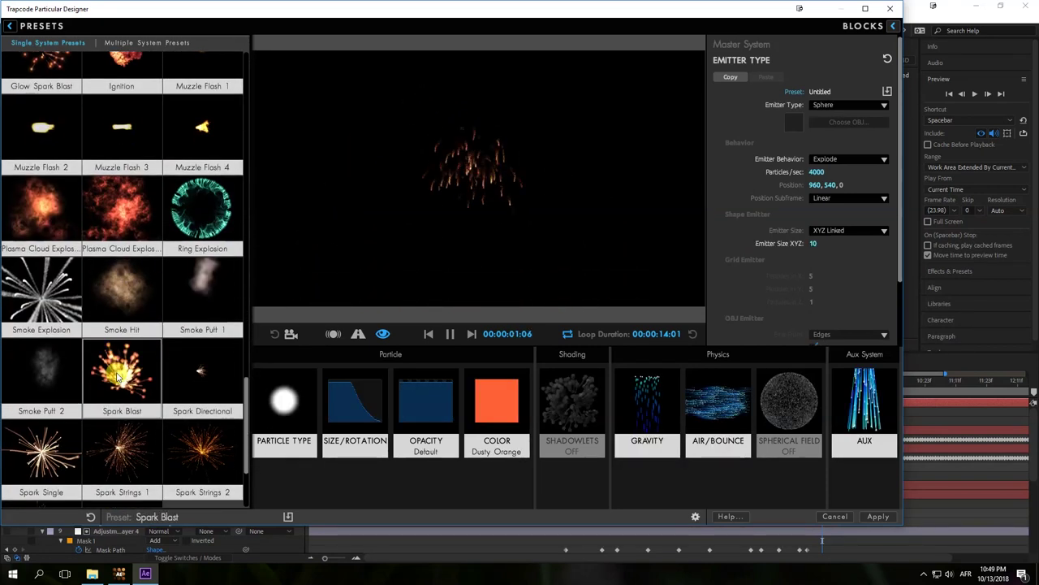
{"action": "scroll", "coordinate": [126, 377], "scroll_direction": "down", "scroll_amount": 2}
{"action": "left_click", "coordinate": [61, 418]}
{"action": "key", "text": "ctrl+z"}
{"action": "left_click", "coordinate": [875, 516]}
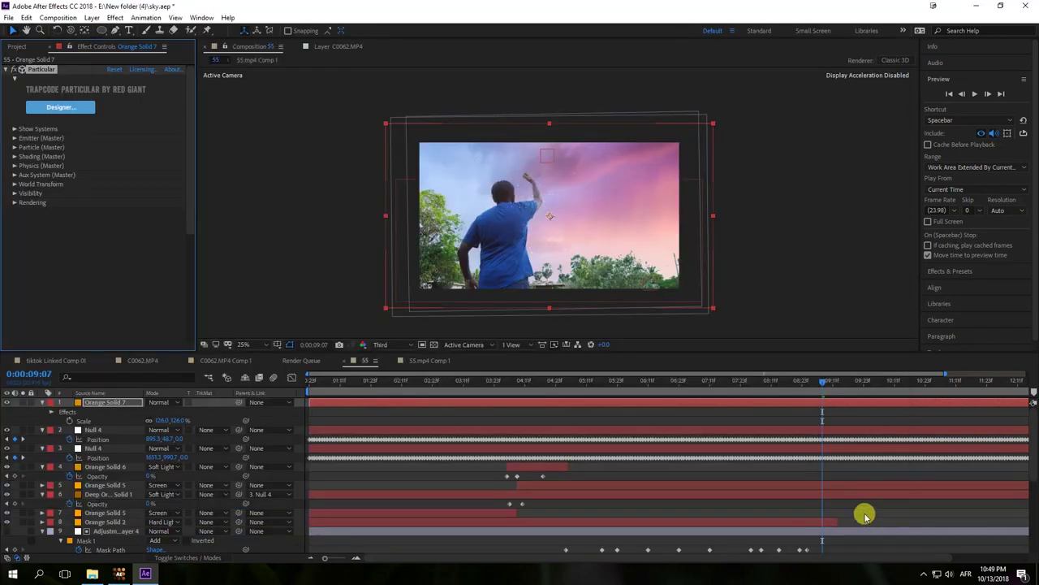
Set the particle Life to 5.7 seconds and start the Orange Solid 7 layer at about 0:00:09:00.
{"action": "left_click", "coordinate": [14, 147]}
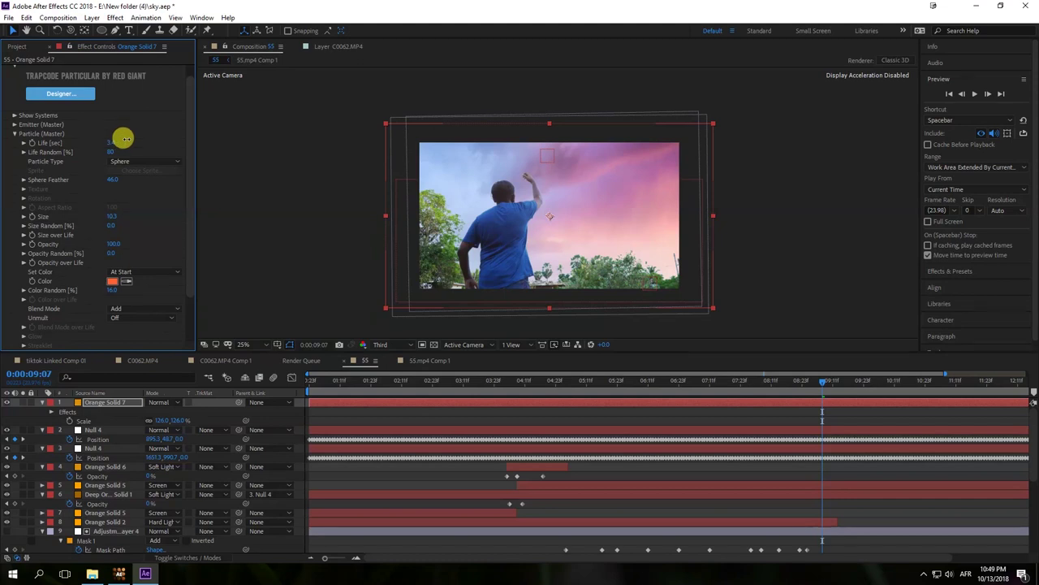
{"action": "left_click_drag", "start_coordinate": [501, 402], "coordinate": [803, 374]}
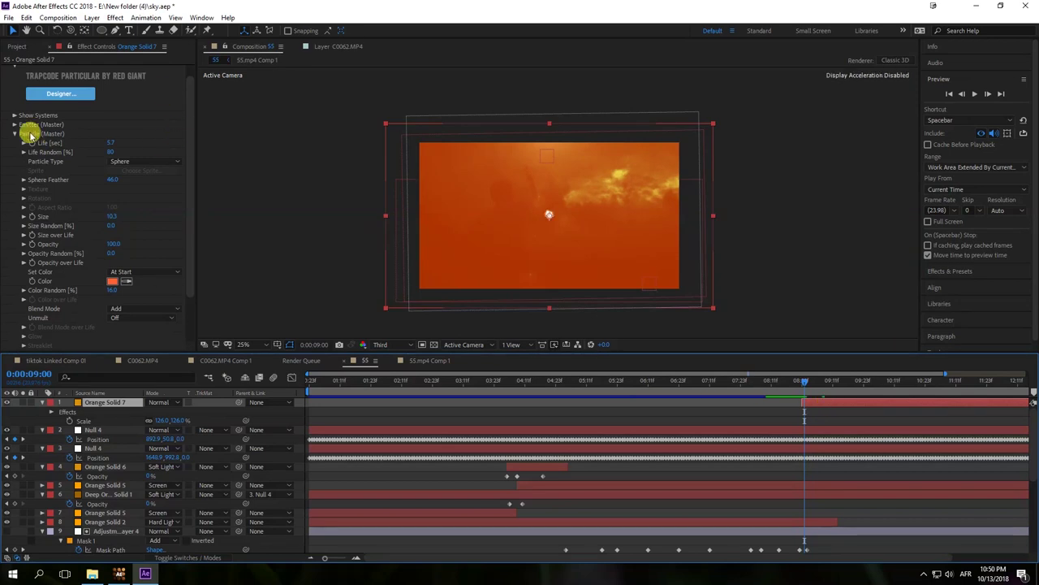
Move the Particular emitter to 960, 67, and set Velocity to 2070 and Velocity Random to 100%.
{"action": "left_click", "coordinate": [29, 126]}
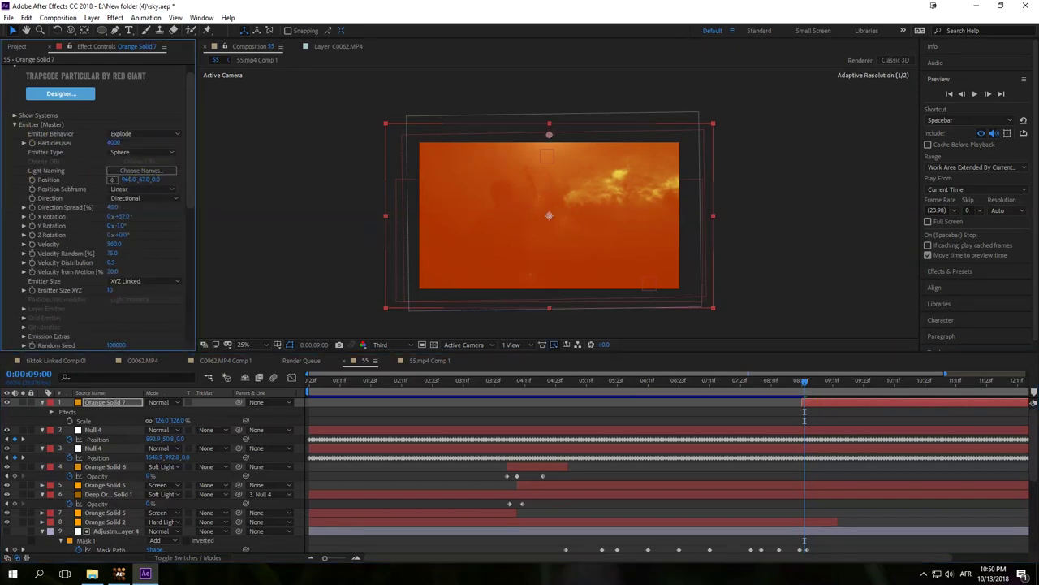
{"action": "left_click_drag", "start_coordinate": [799, 395], "coordinate": [920, 393]}
{"action": "mouse_move", "coordinate": [111, 253]}
{"action": "left_mouse_down"}
{"action": "mouse_move", "coordinate": [139, 264]}
{"action": "mouse_move", "coordinate": [121, 243]}
{"action": "left_mouse_up"}
{"action": "left_click_drag", "start_coordinate": [187, 243], "coordinate": [179, 256]}
{"action": "left_click_drag", "start_coordinate": [170, 142], "coordinate": [199, 142]}
Set the particle Size to 24.3 and Orange Solid 7's blending mode to Add.
{"action": "scroll", "coordinate": [131, 290], "scroll_direction": "down", "scroll_amount": 5}
{"action": "left_click_drag", "start_coordinate": [131, 287], "coordinate": [106, 294]}
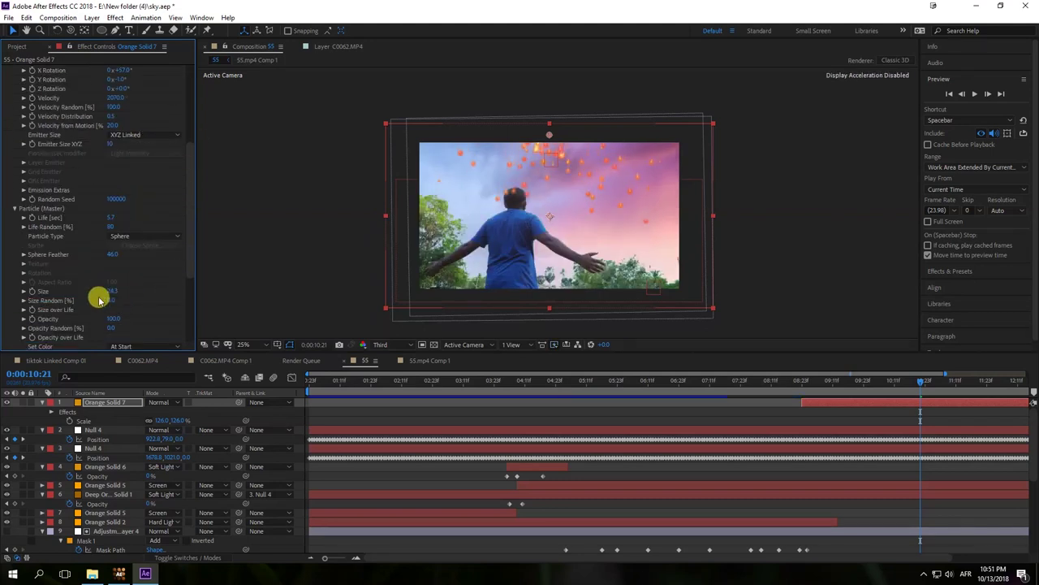
{"action": "left_click", "coordinate": [169, 402]}
{"action": "left_click", "coordinate": [199, 226]}
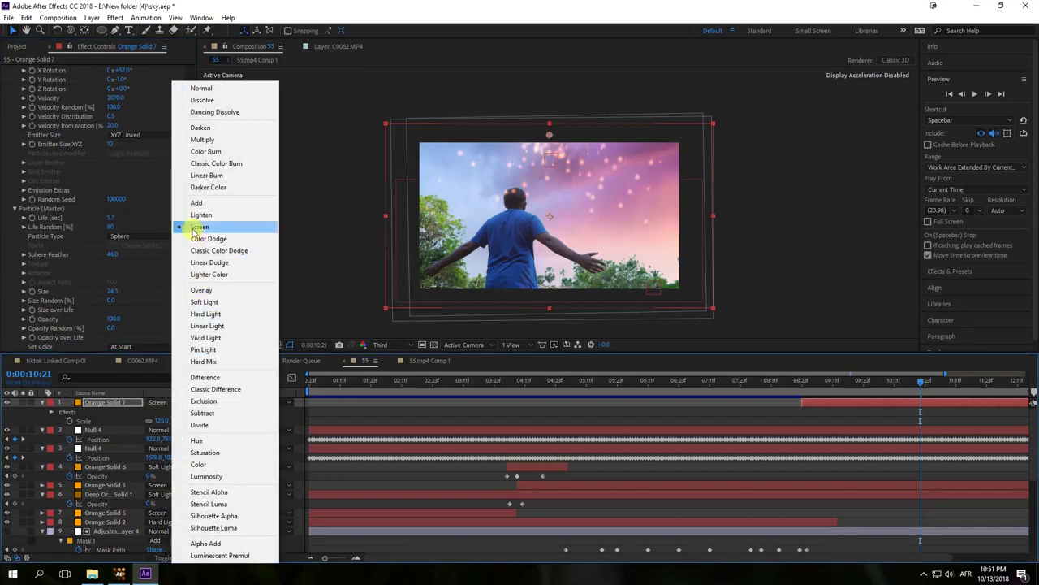
{"action": "left_click", "coordinate": [195, 203]}
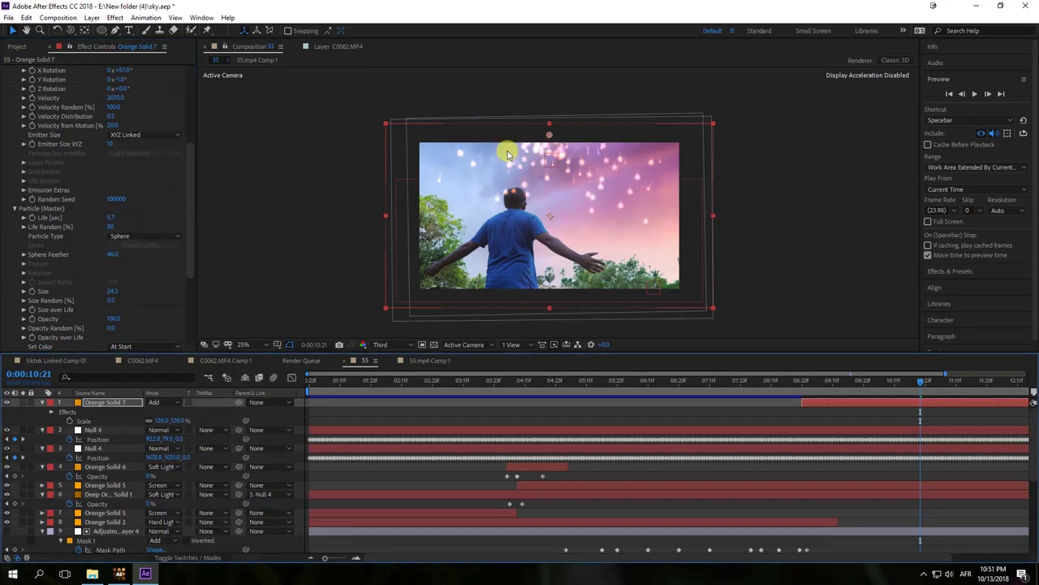
Start the Orange Solid 7 particle layer a few frames later and check the burst at 0:00:09:07.
{"action": "key", "text": "period"}
{"action": "key", "text": "comma"}
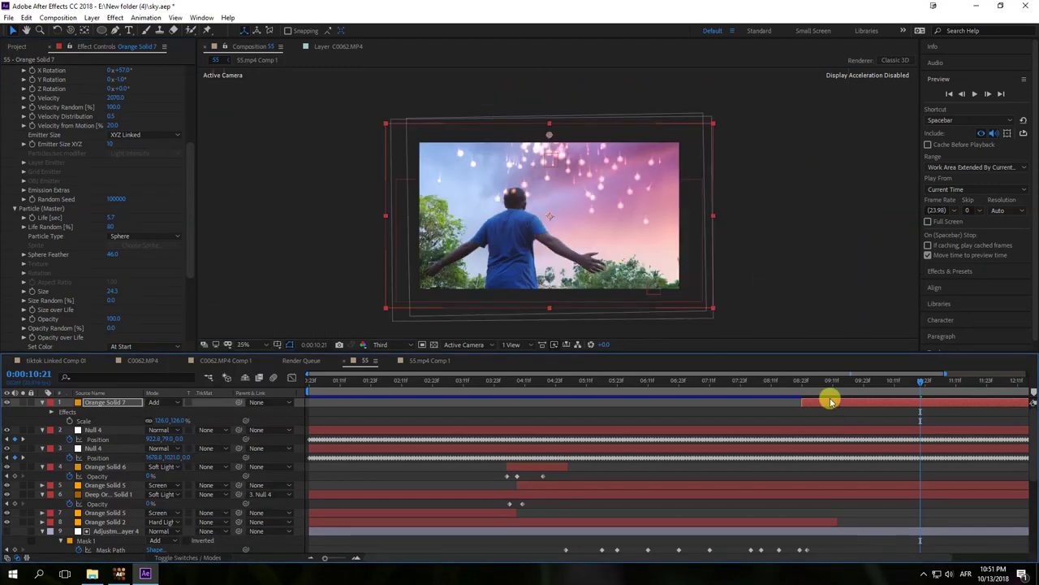
{"action": "left_click", "coordinate": [795, 390]}
{"action": "left_click_drag", "start_coordinate": [799, 393], "coordinate": [823, 393]}
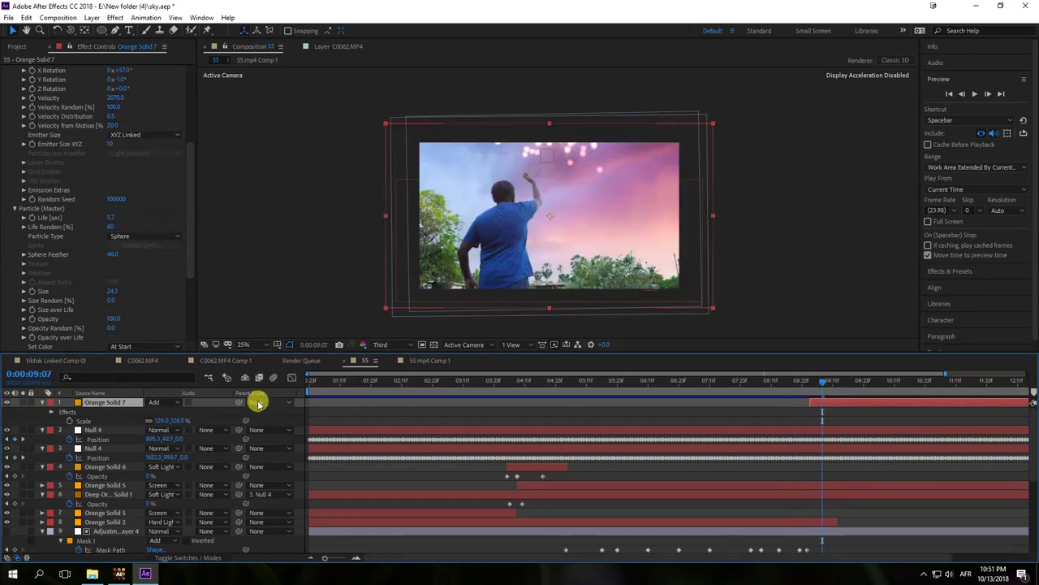
Parent the Orange Solid 7 particle layer to the Null 4 on layer 3 and check the burst around the throw.
{"action": "left_click", "coordinate": [258, 401]}
{"action": "left_click", "coordinate": [280, 189]}
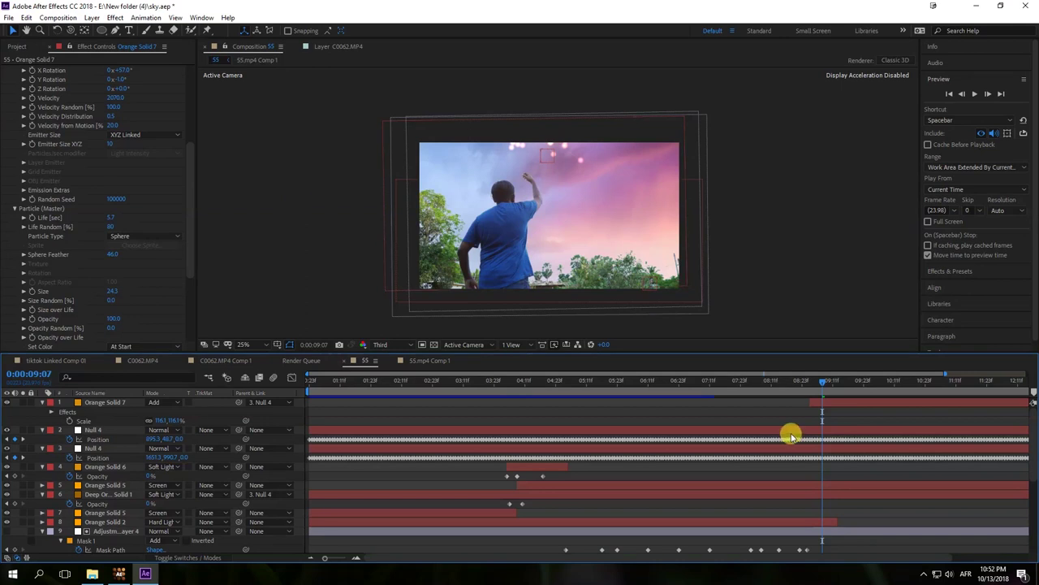
{"action": "left_click", "coordinate": [800, 388]}
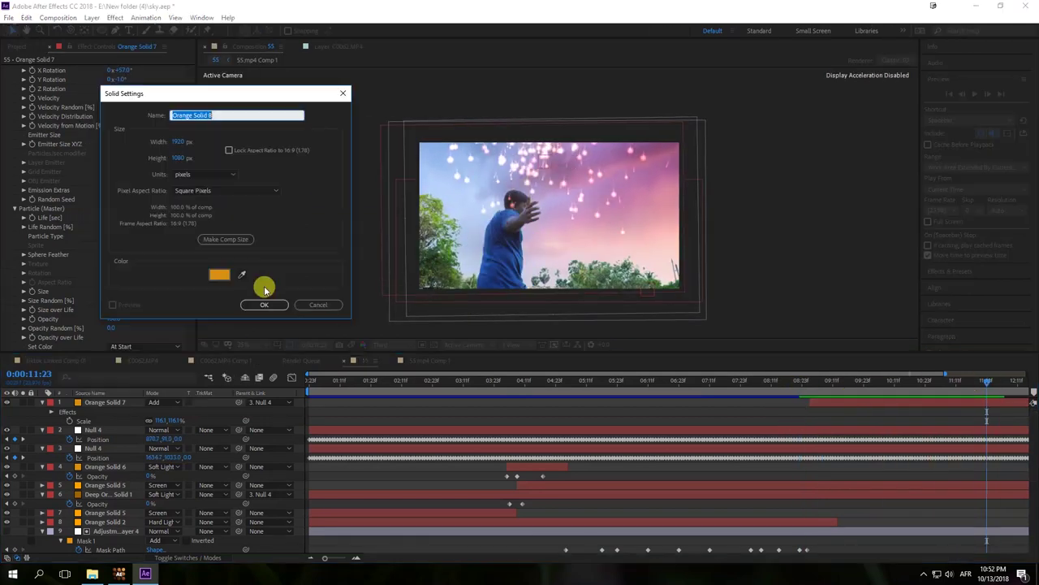
Create a 1920 x 1080 px orange solid, Orange Solid 8, and raise the upper and lower edges of its mask.
{"action": "left_click", "coordinate": [267, 288]}
{"action": "left_click_drag", "start_coordinate": [549, 142], "coordinate": [548, 74]}
{"action": "left_click_drag", "start_coordinate": [549, 287], "coordinate": [549, 234]}
Adjust the Mask Path of Orange Solid 8 at 0:00:09:03 so its lower edge sits just above the frame.
{"action": "left_click", "coordinate": [836, 390]}
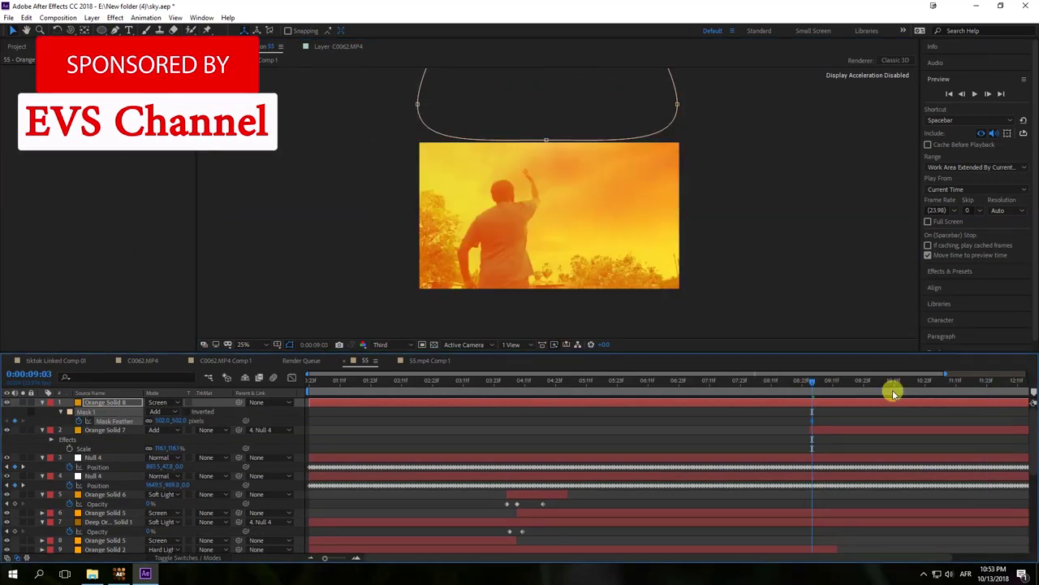
{"action": "left_click", "coordinate": [977, 390]}
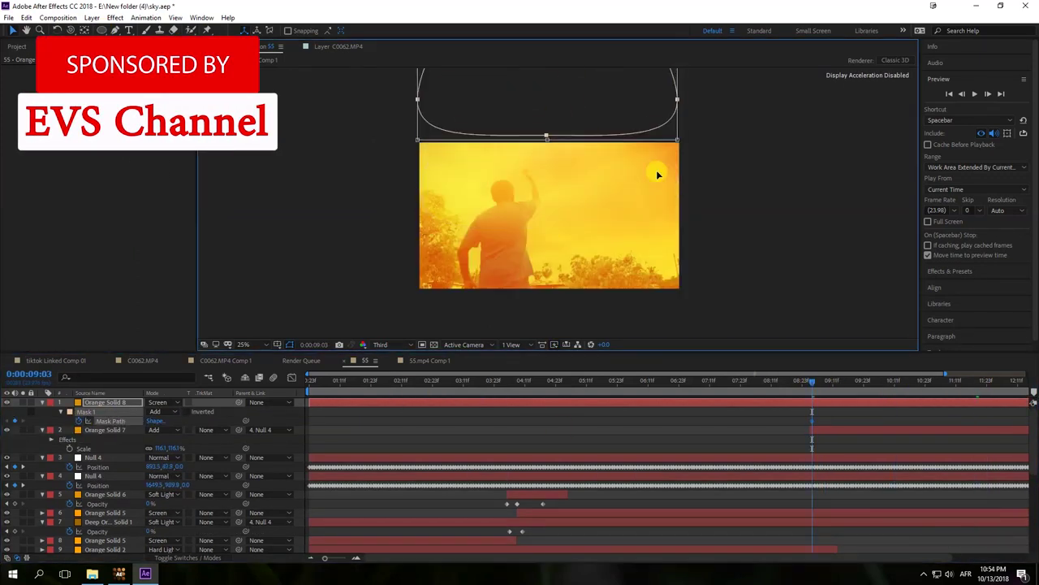
{"action": "left_click_drag", "start_coordinate": [555, 109], "coordinate": [545, 135]}
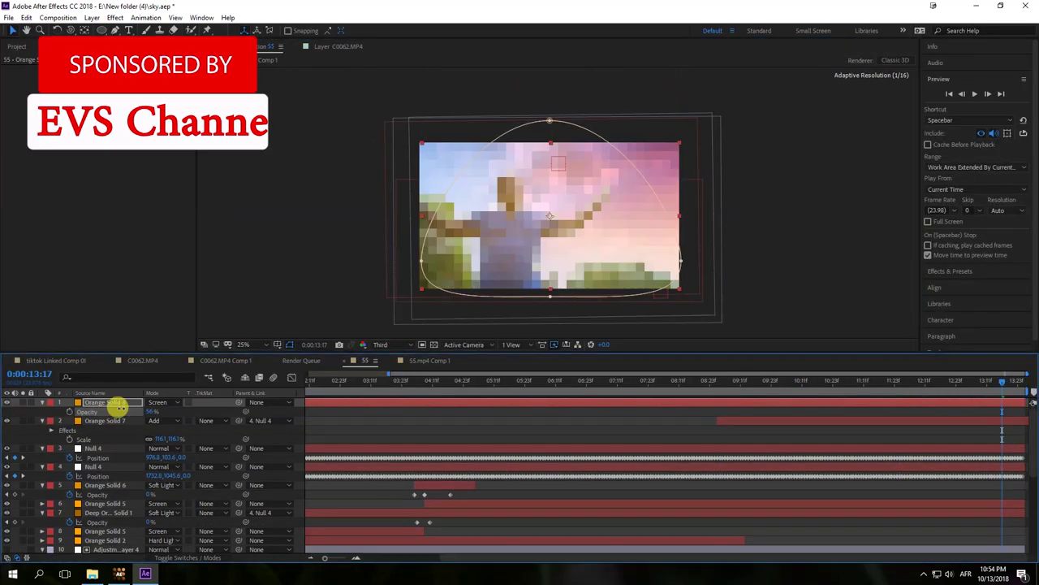
Set Orange Solid 8's blending mode to Soft Light with 71% Opacity and check the lighting around 0:00:07:10.
{"action": "left_click", "coordinate": [162, 402]}
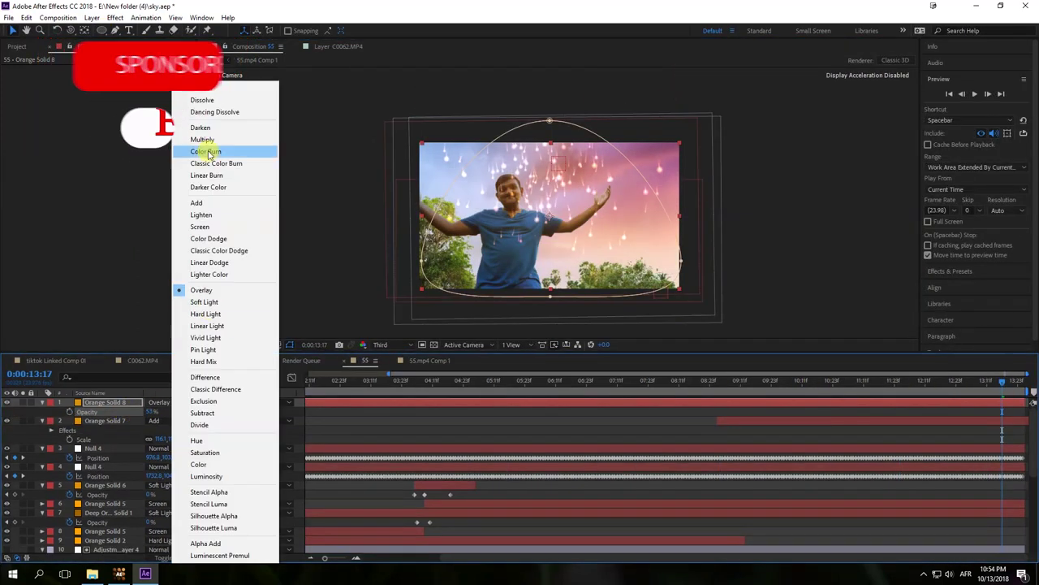
{"action": "left_click", "coordinate": [232, 303]}
{"action": "left_click", "coordinate": [714, 387]}
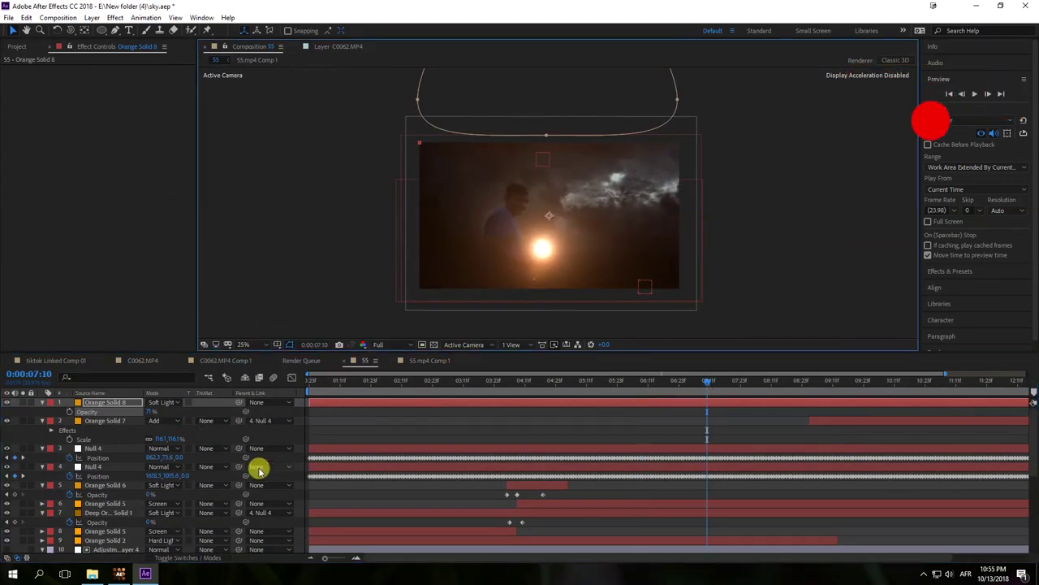
Add an adjustment layer above all layers with a Curves effect and shape its RGB curve to darken the shadows.
{"action": "left_click", "coordinate": [92, 17]}
{"action": "mouse_move", "coordinate": [106, 30]}
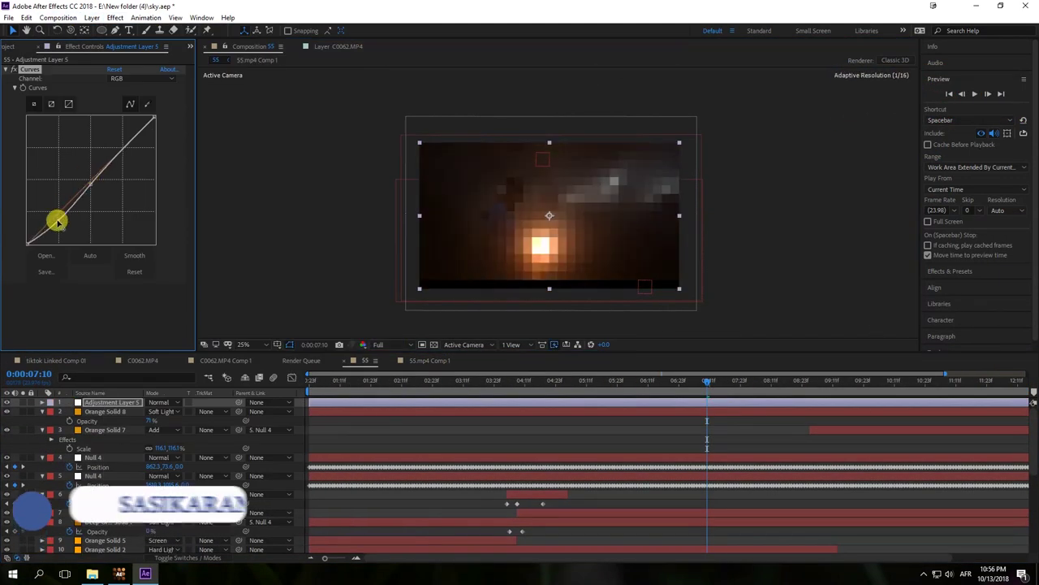
{"action": "left_click_drag", "start_coordinate": [56, 214], "coordinate": [116, 153]}
{"action": "left_click", "coordinate": [430, 383]}
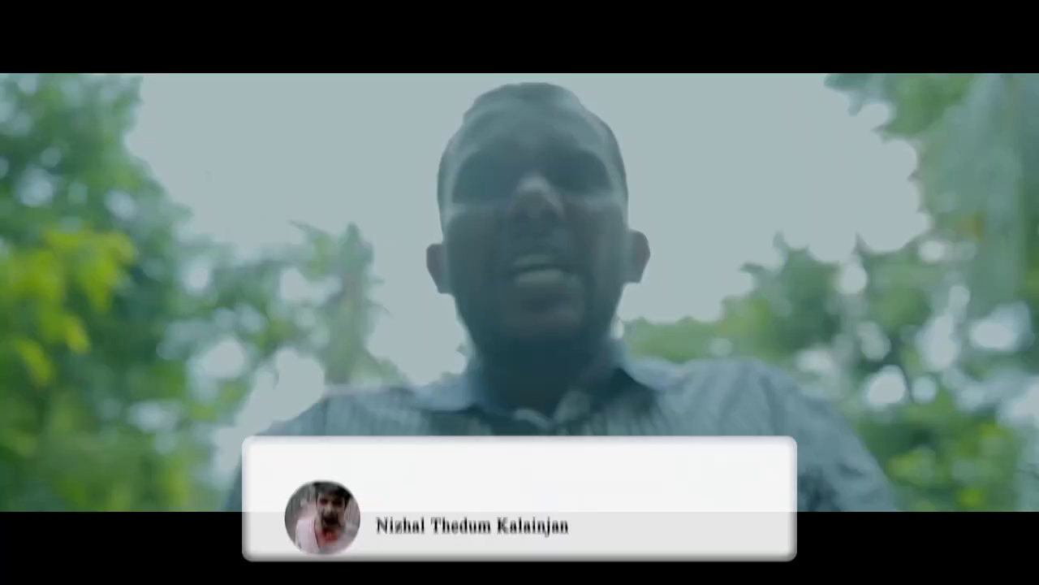